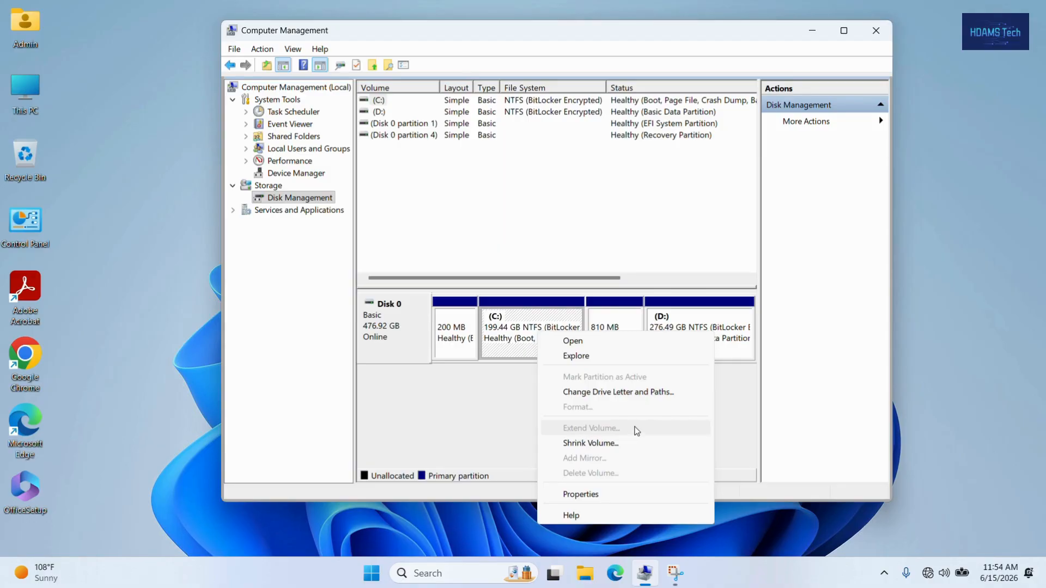
pyautogui.click(474, 575)
pyautogui.write('comp')
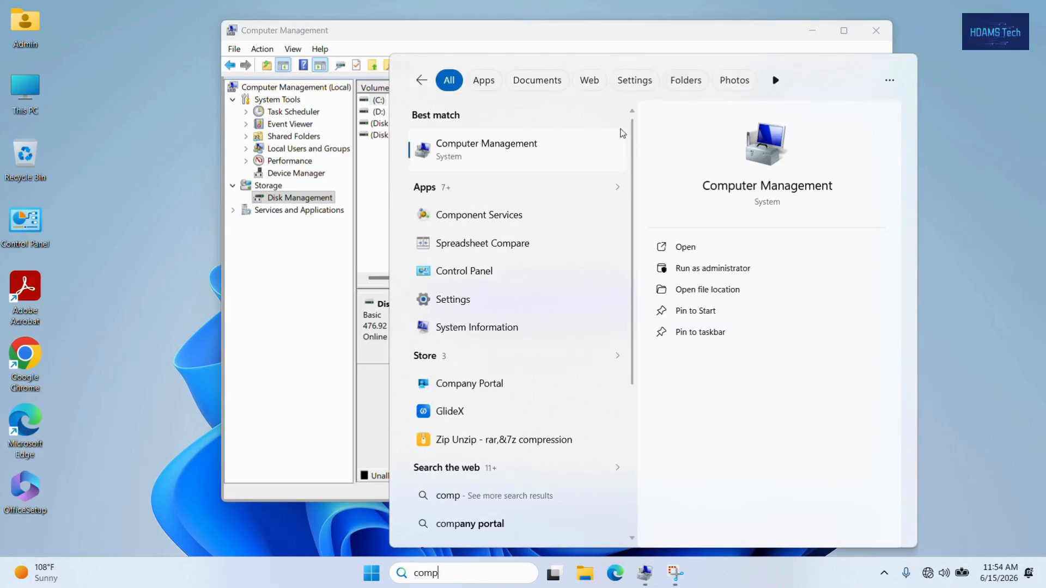
pyautogui.click(706, 269)
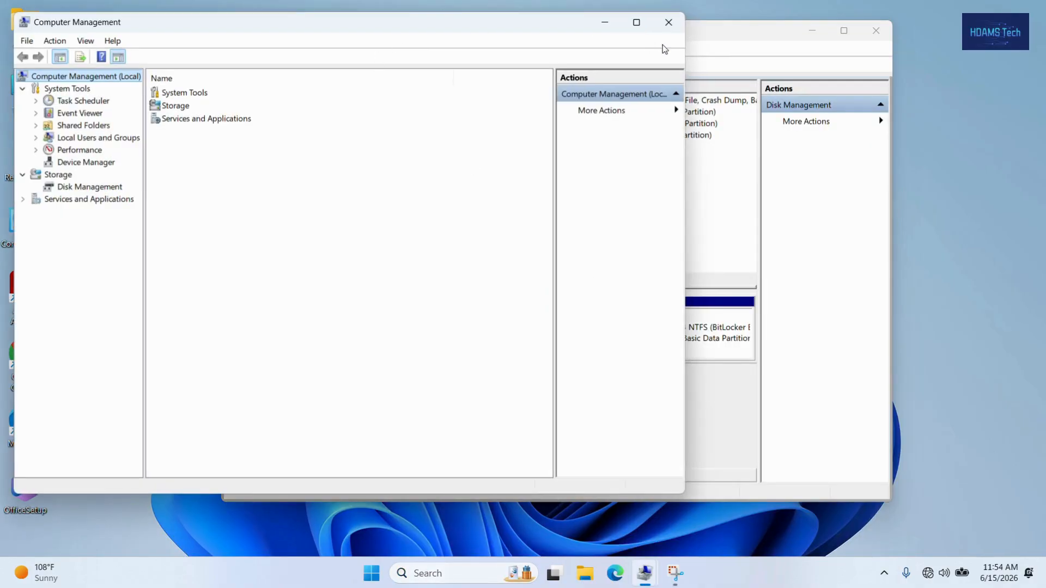
pyautogui.click(678, 31)
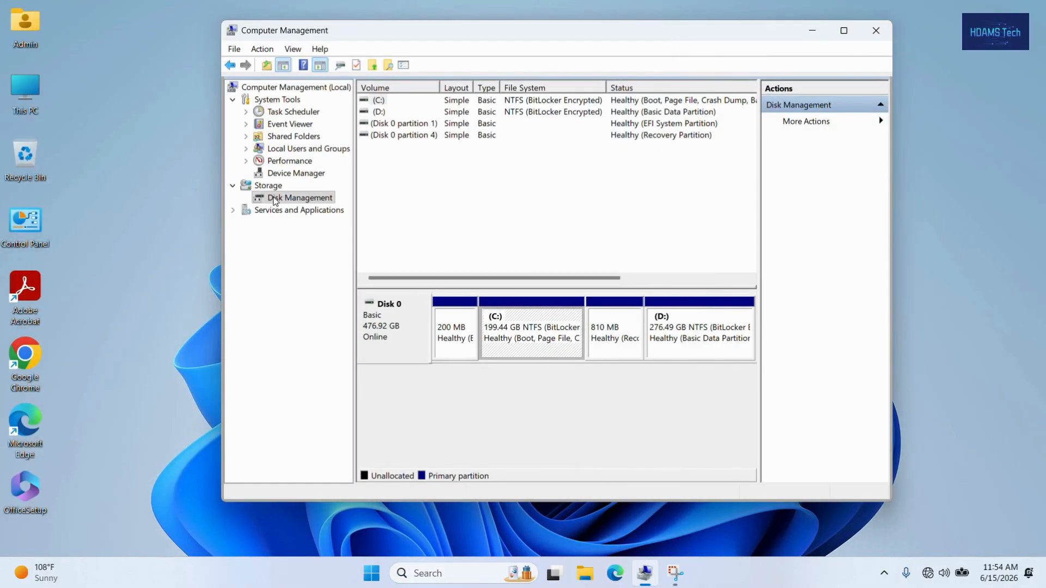
# Inspect the C:, recovery and D: partitions of Disk 0 in Disk Management
pyautogui.click(298, 199)
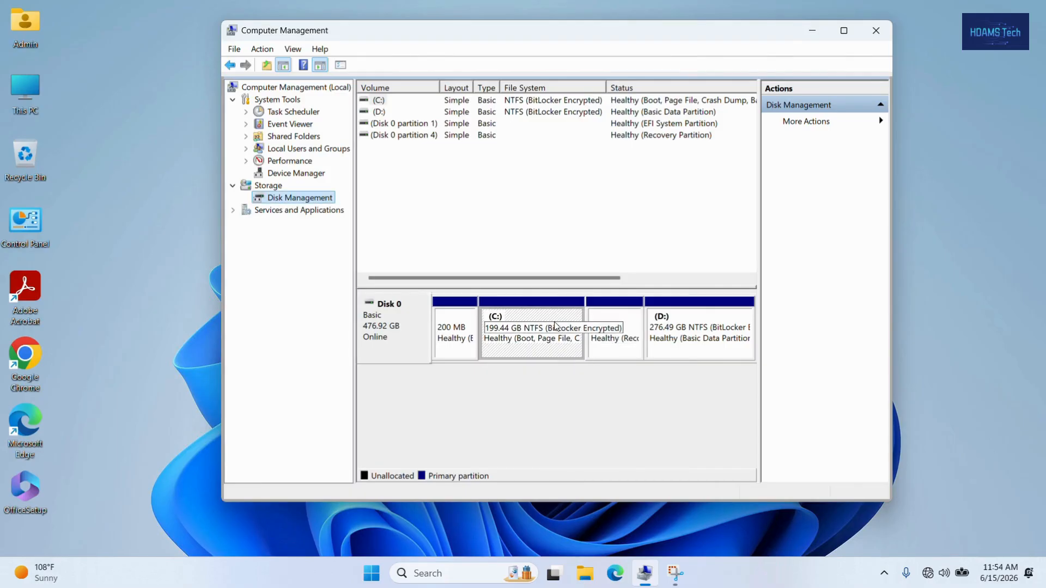
pyautogui.click(621, 329)
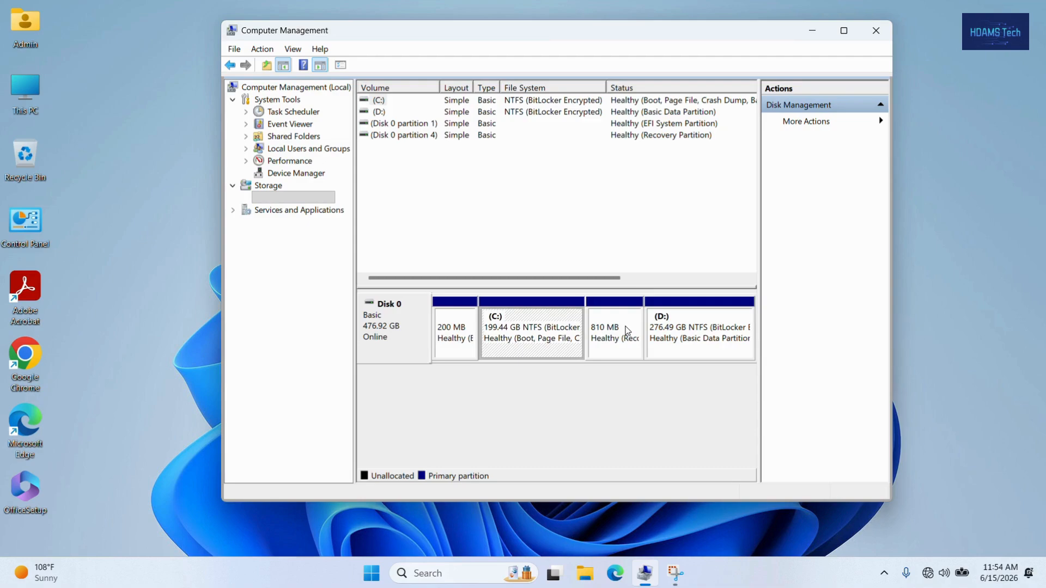
pyautogui.click(649, 329)
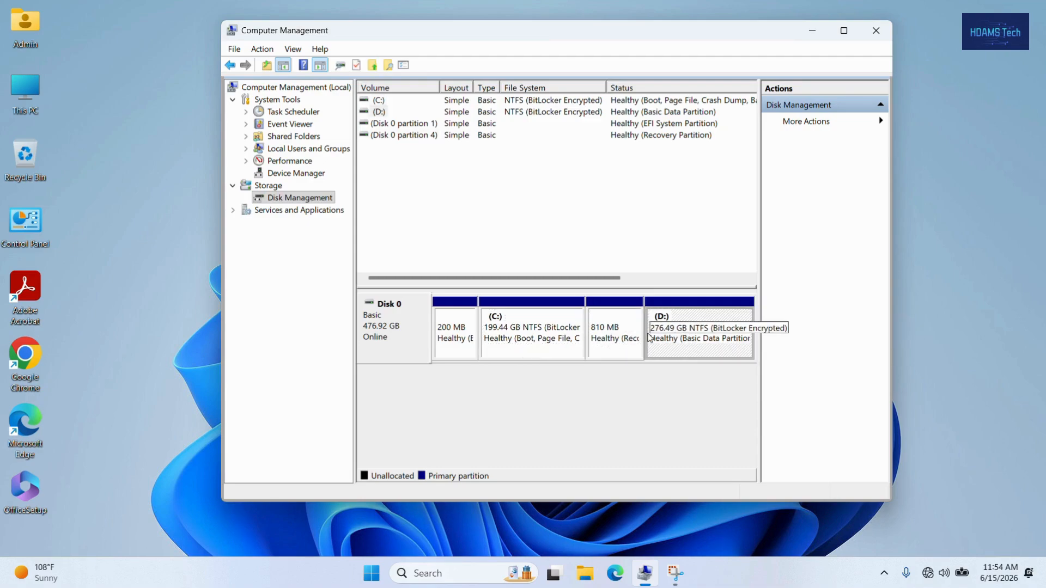
pyautogui.click(551, 340)
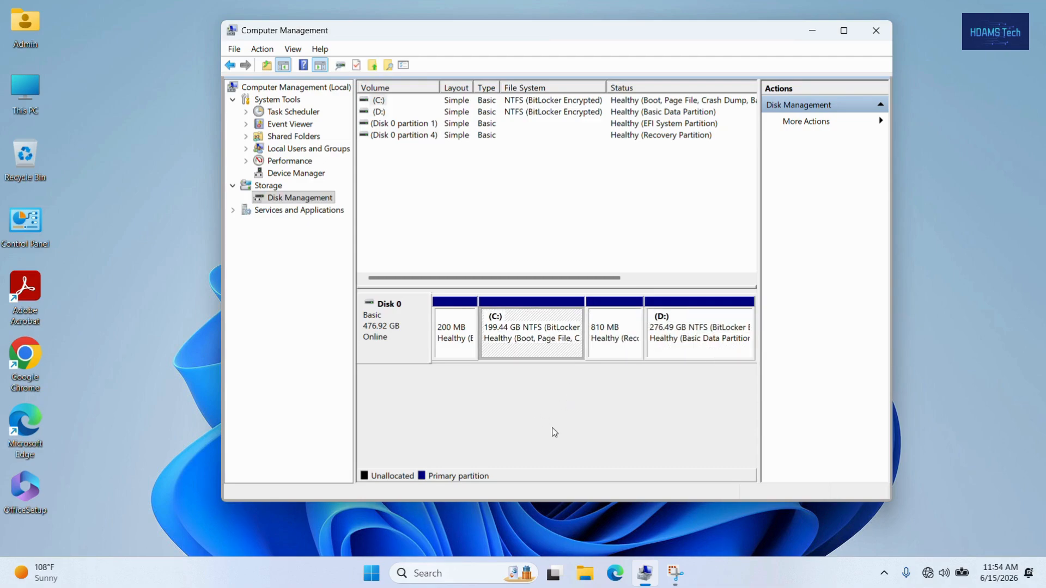
# Open Command Prompt as administrator and start the diskpart utility
pyautogui.click(462, 575)
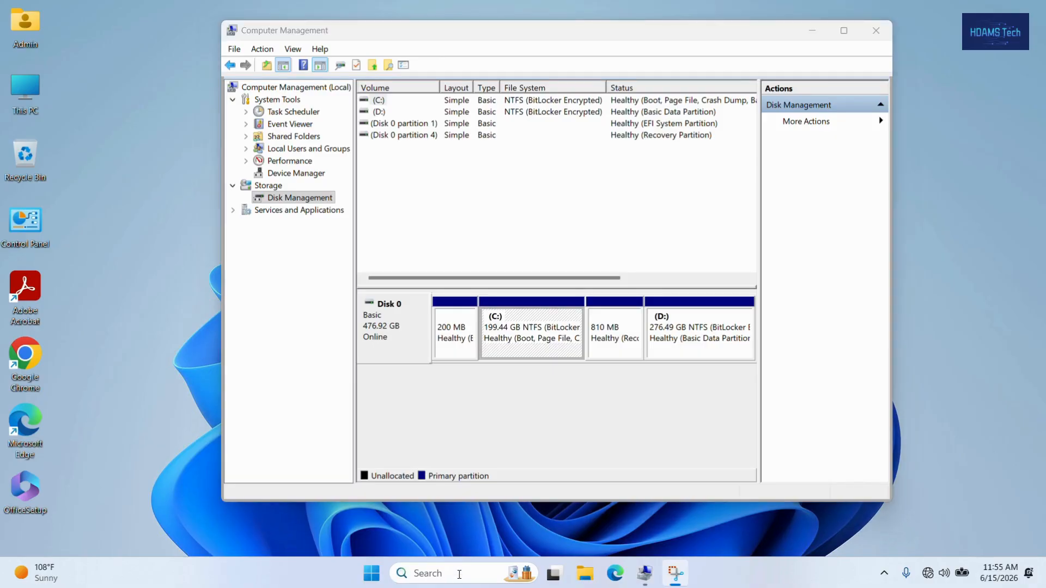
pyautogui.write('cmd')
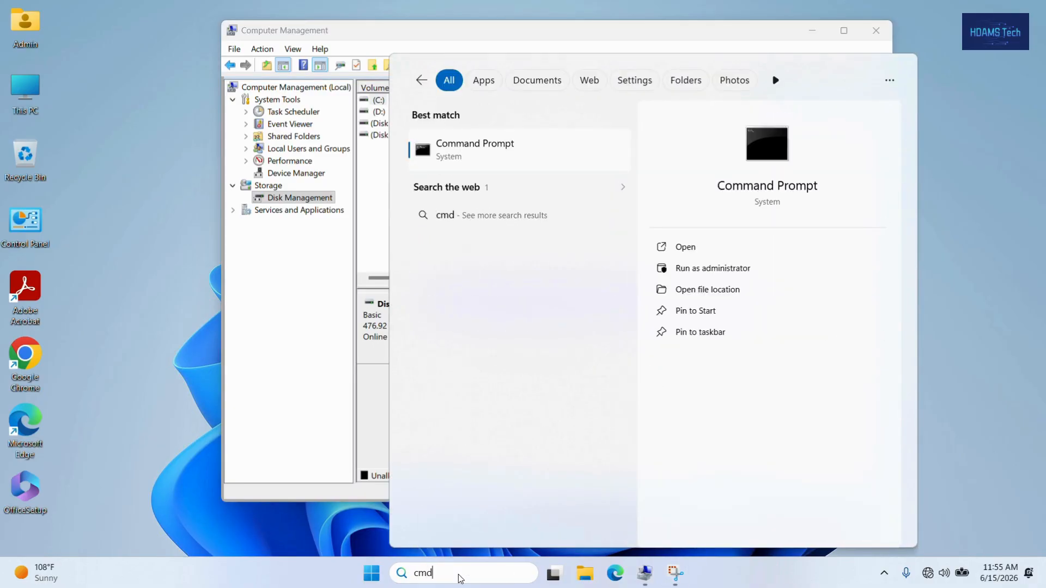
pyautogui.click(745, 273)
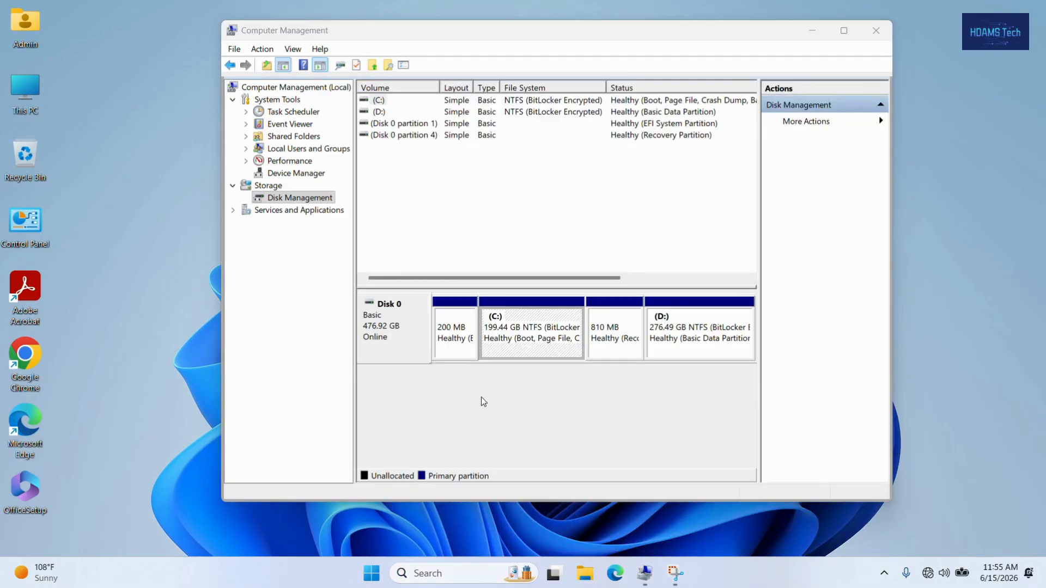
pyautogui.write('d')
pyautogui.write('is')
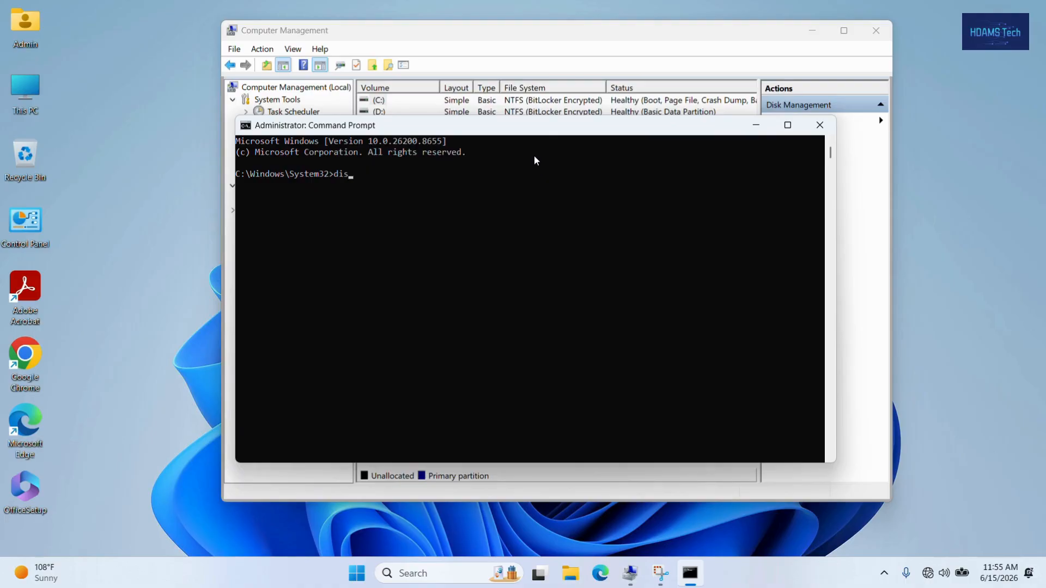
pyautogui.write('kpart')
pyautogui.press('Return')
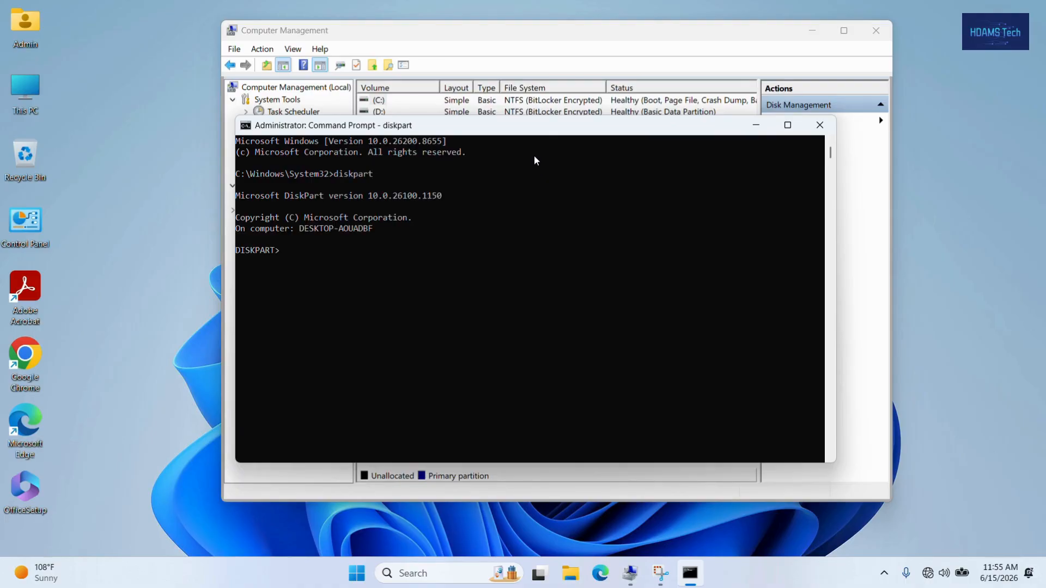
# List the computer's disks in DiskPart and select disk 0
pyautogui.write('list')
pyautogui.write(' disk')
pyautogui.press('Return')
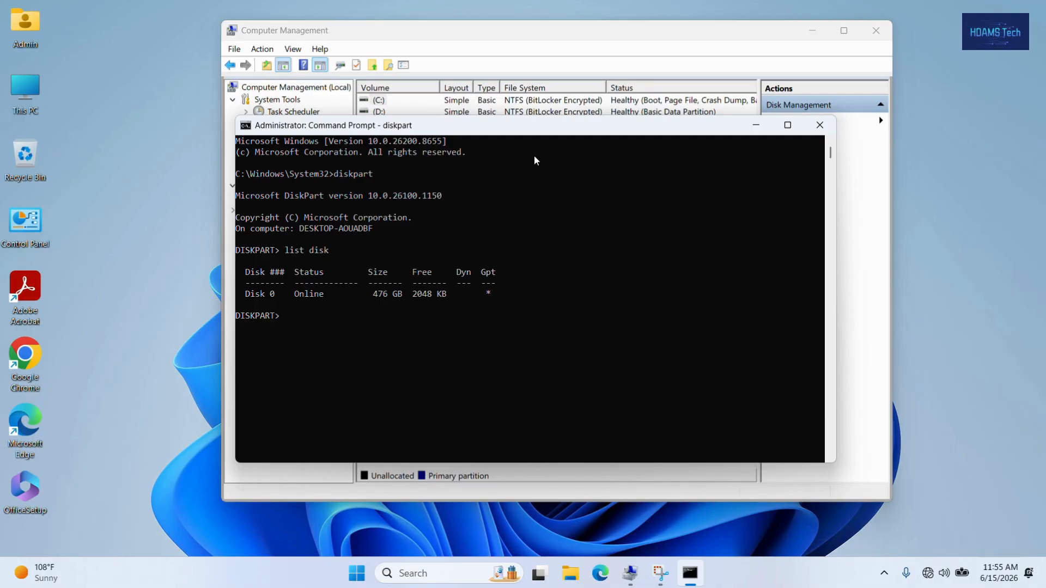
pyautogui.write('select disk 0')
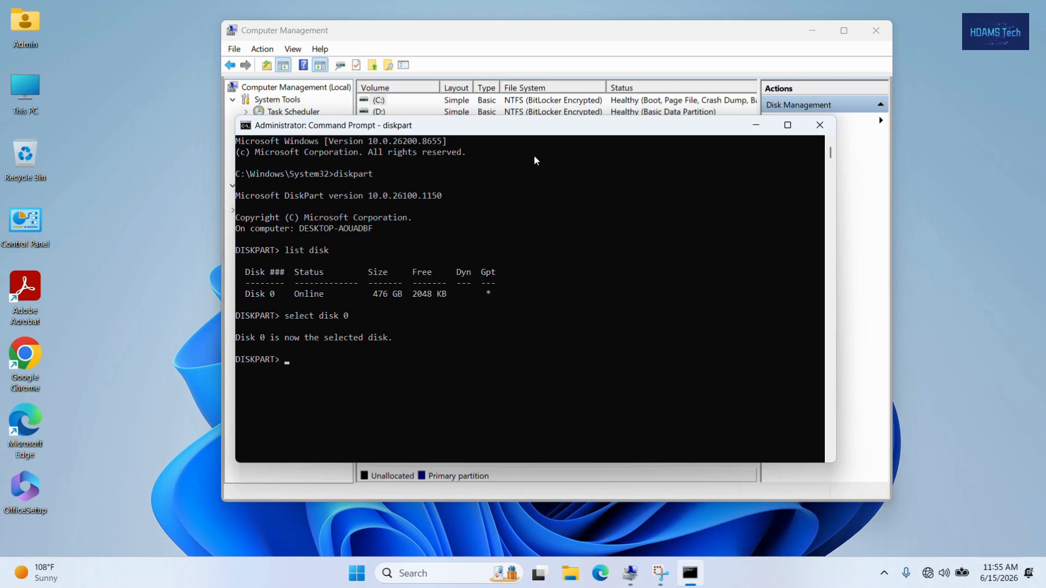
# List the partitions on the selected disk with list part
pyautogui.write('list')
pyautogui.write(' part')
pyautogui.press('Return')
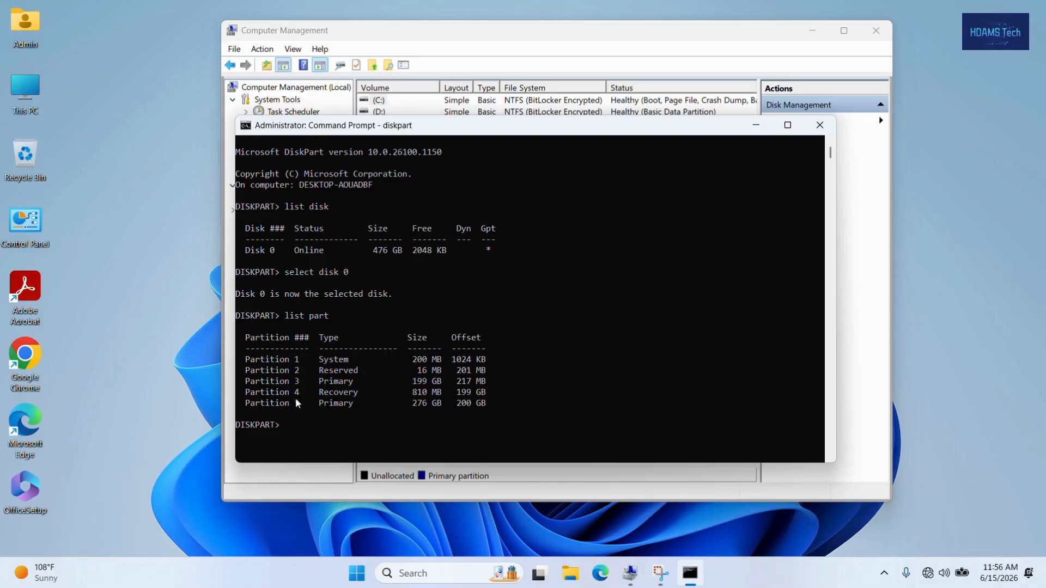
# Compare the recovery partition in DiskPart's partition list with the one between C: and D: in Disk Management
pyautogui.moveTo(276, 394); pyautogui.dragTo(491, 393)
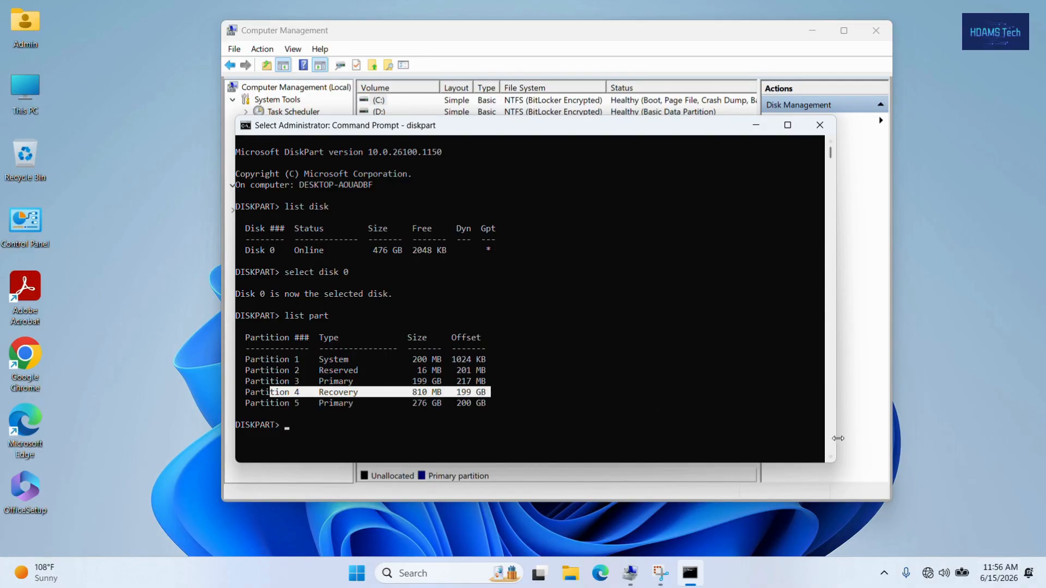
pyautogui.click(876, 441)
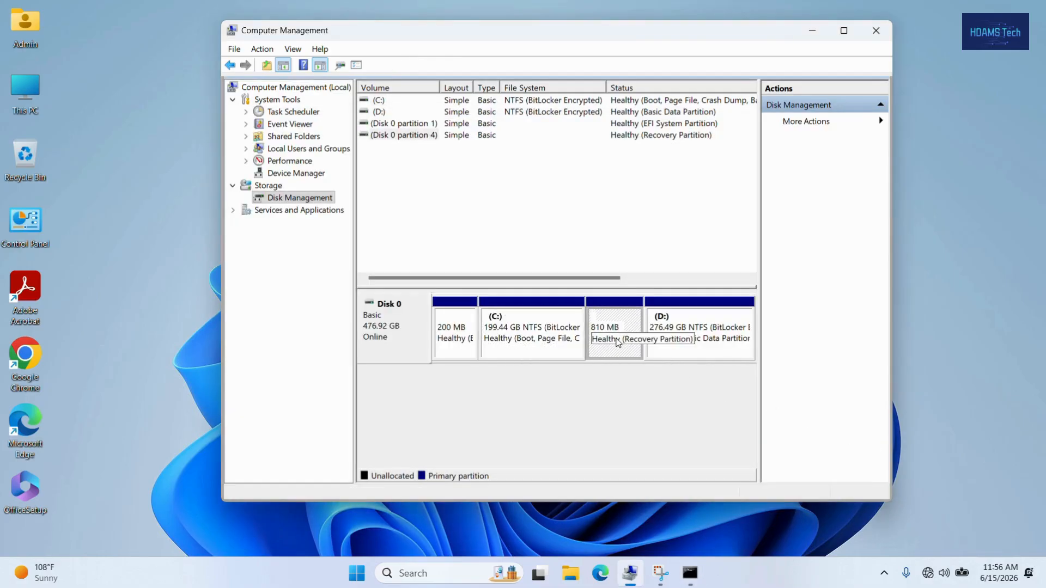
pyautogui.hotkey('alt', 'Tab')
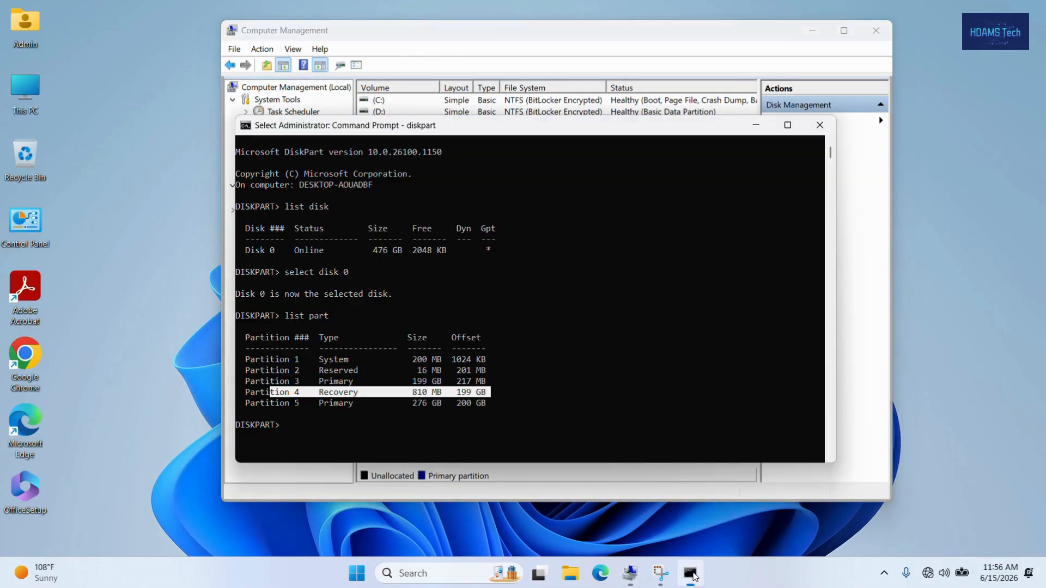
pyautogui.moveTo(241, 393); pyautogui.dragTo(495, 396)
pyautogui.click(536, 485)
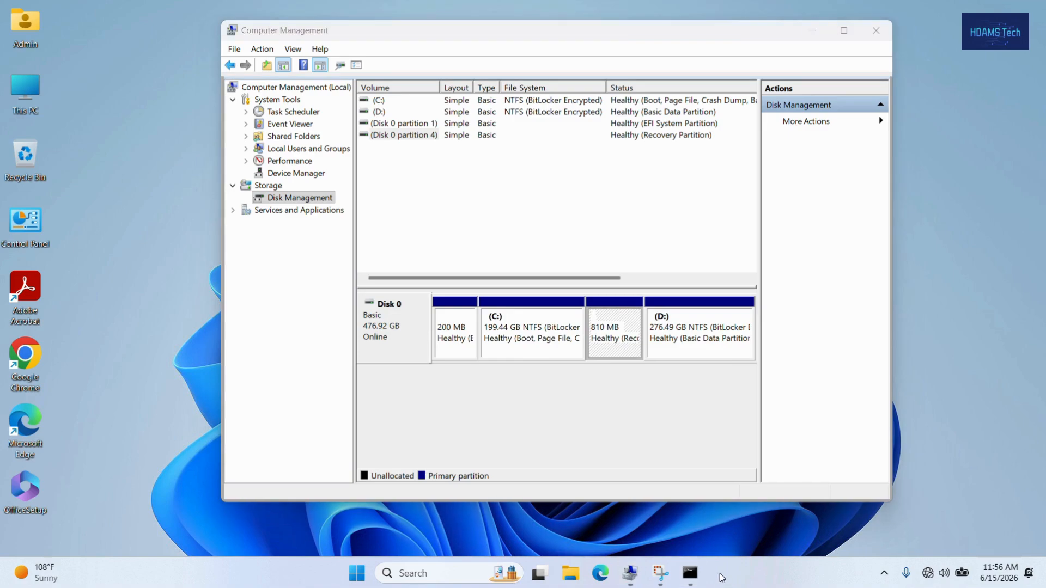
pyautogui.click(690, 582)
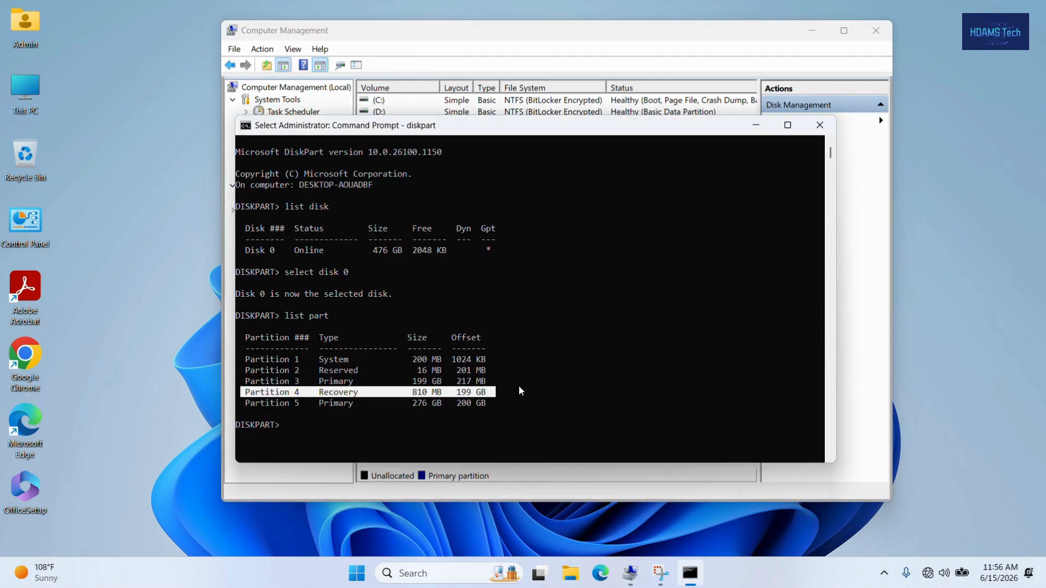
pyautogui.click(648, 498)
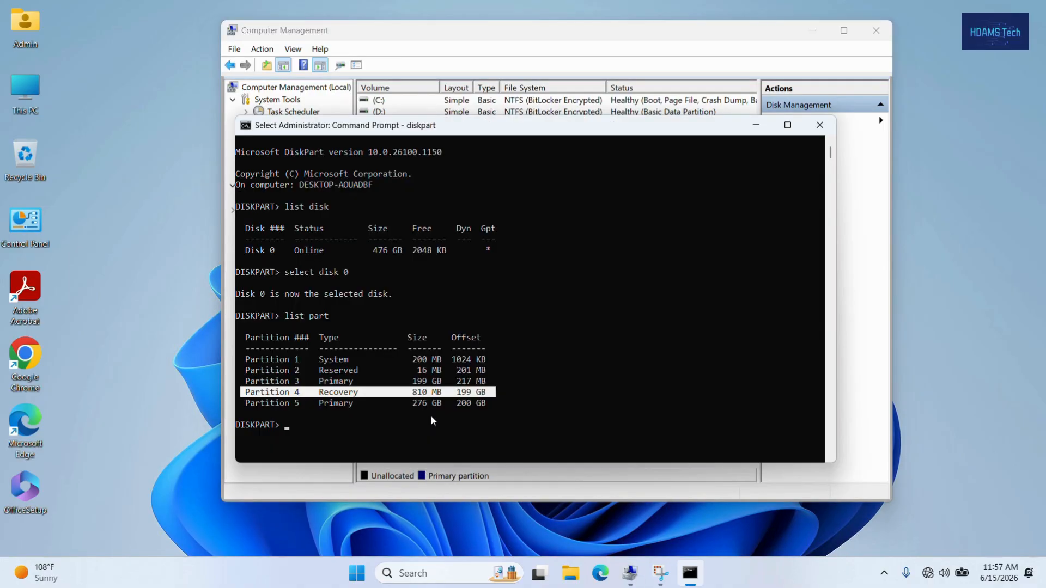
# Select partition 4, the recovery partition, and delete it with delete part override
pyautogui.write('se')
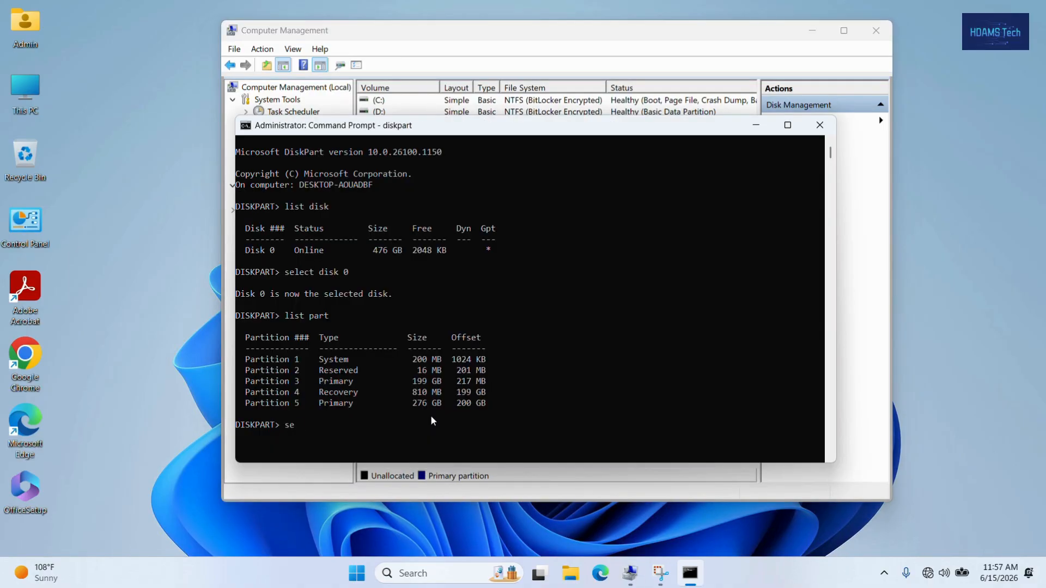
pyautogui.write('lect part 4')
pyautogui.press('Return')
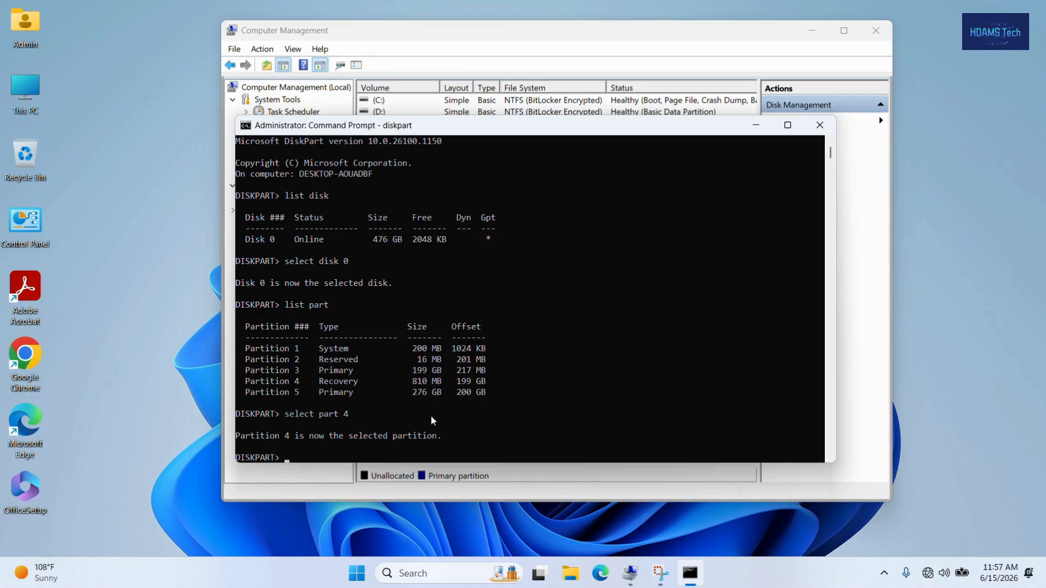
pyautogui.write('delete part override')
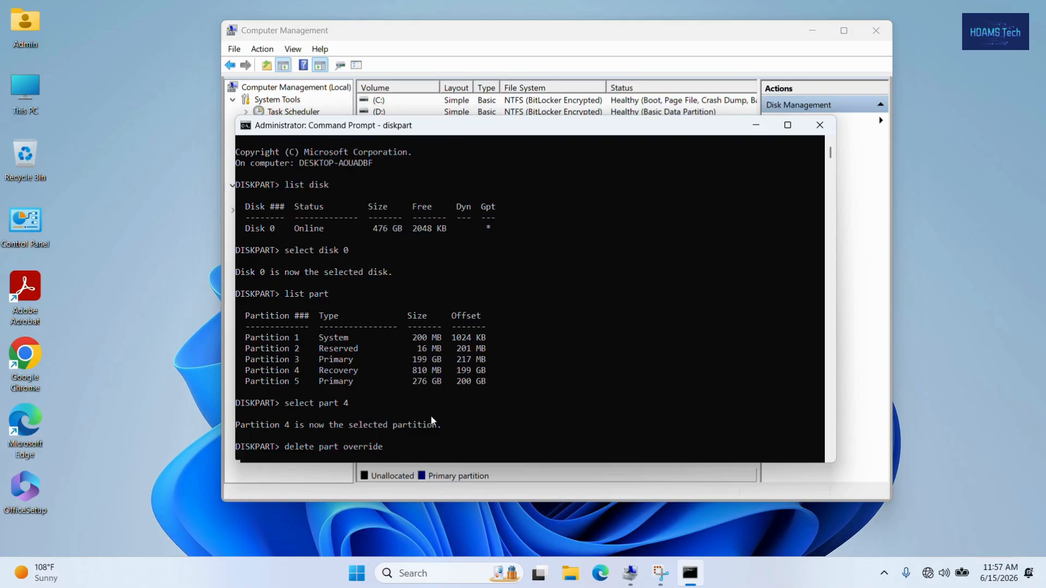
pyautogui.press('Return')
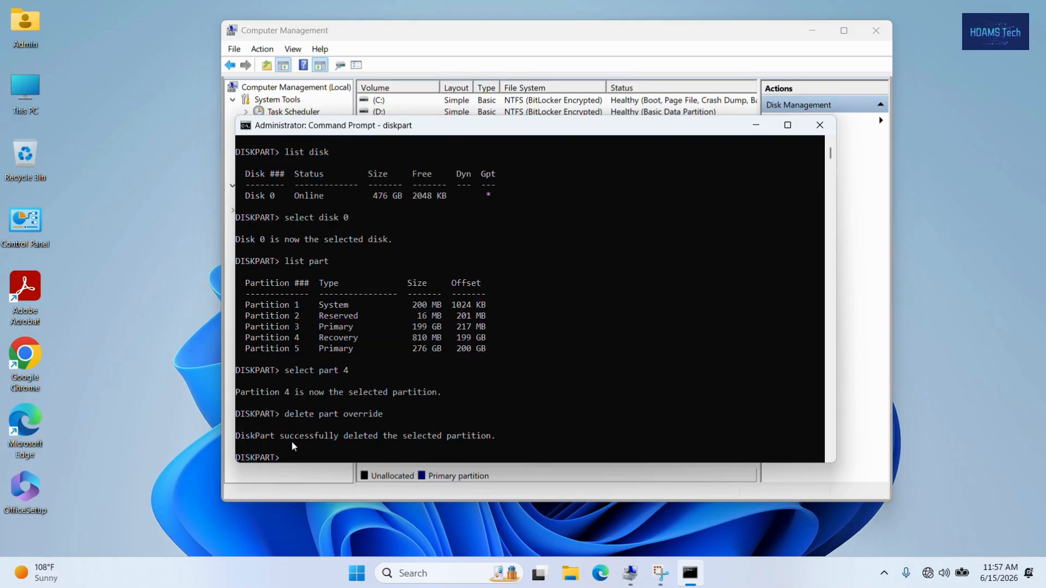
# Exit DiskPart and close the Command Prompt window
pyautogui.moveTo(290, 436); pyautogui.dragTo(464, 439)
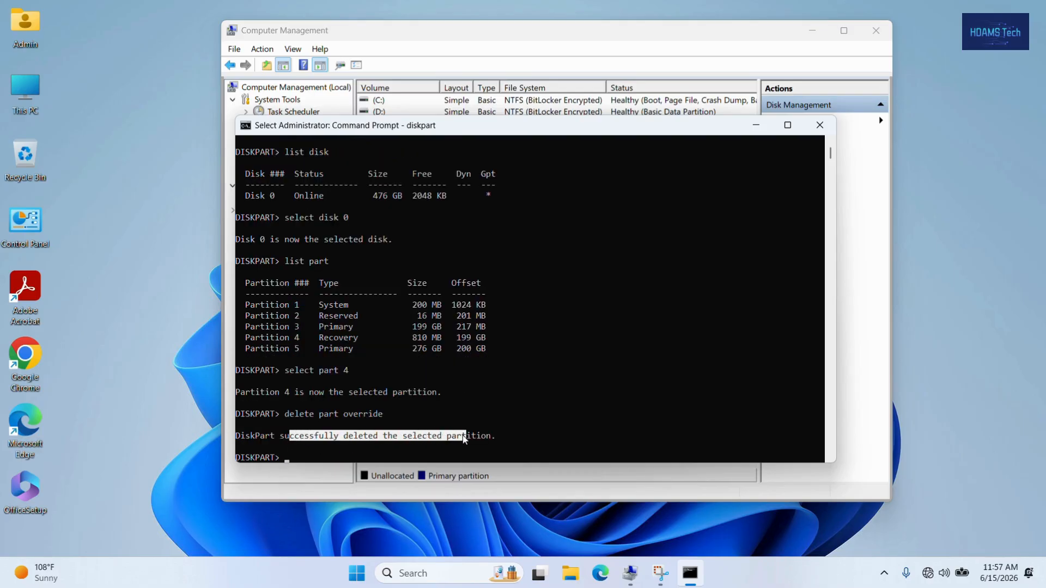
pyautogui.click(551, 436)
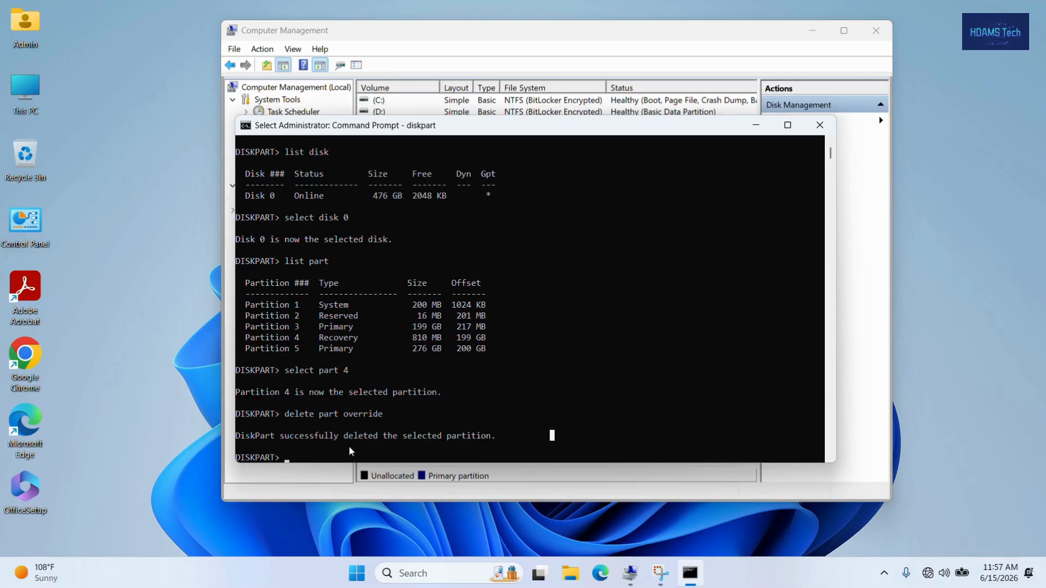
pyautogui.write('exit')
pyautogui.press('Return')
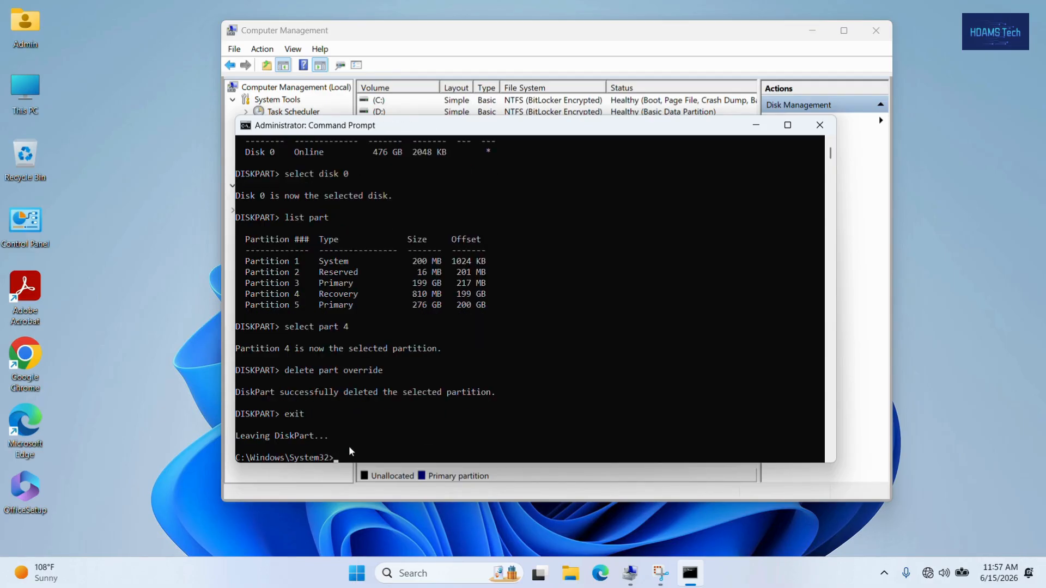
pyautogui.click(818, 128)
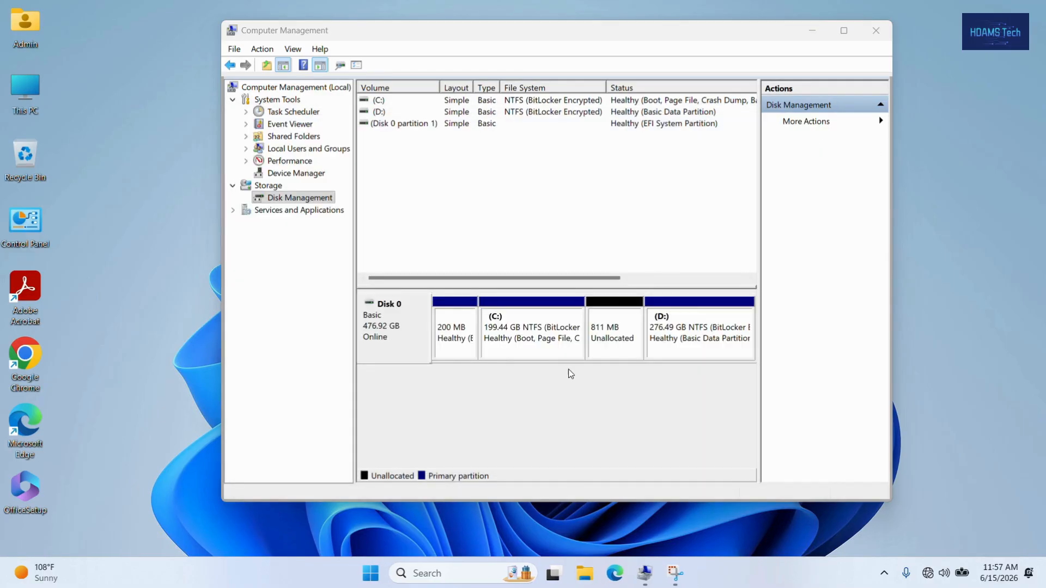
# Check whether the Extend Volume option is available for the C: partition
pyautogui.rightClick(548, 336)
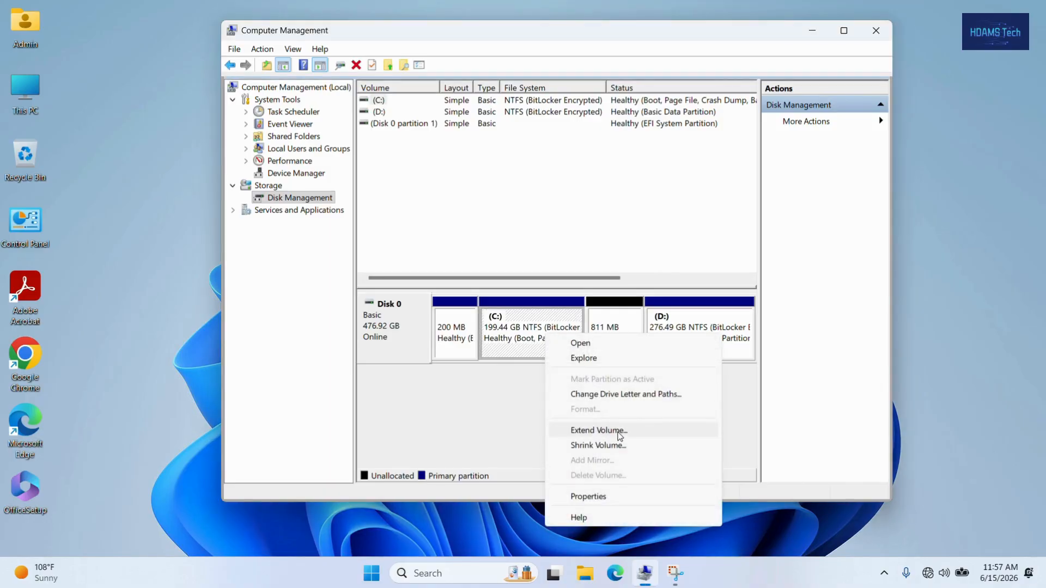
pyautogui.click(742, 397)
# Shrink the D: volume by 50000 MB
pyautogui.click(710, 345)
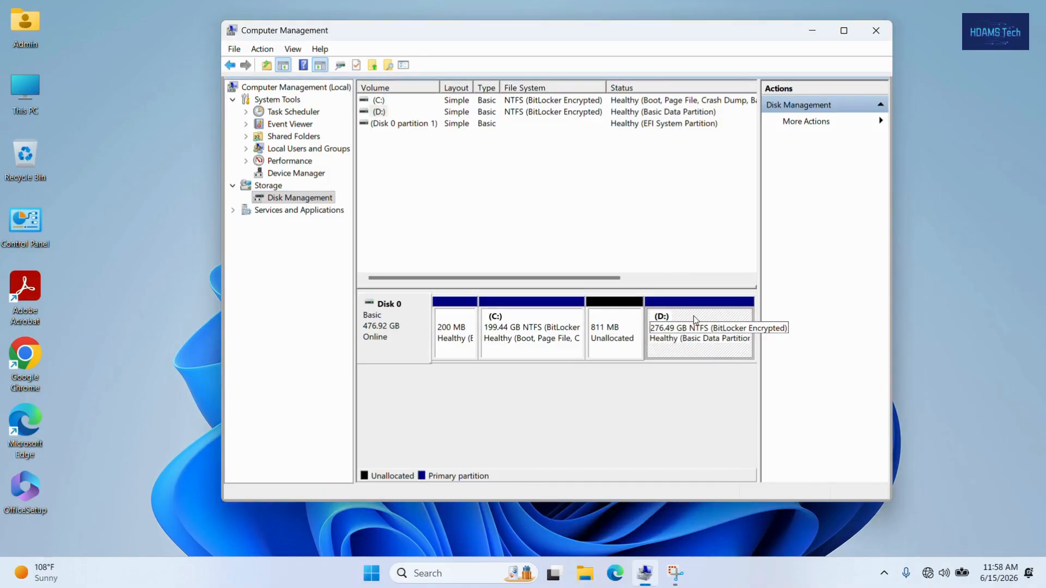
pyautogui.rightClick(694, 330)
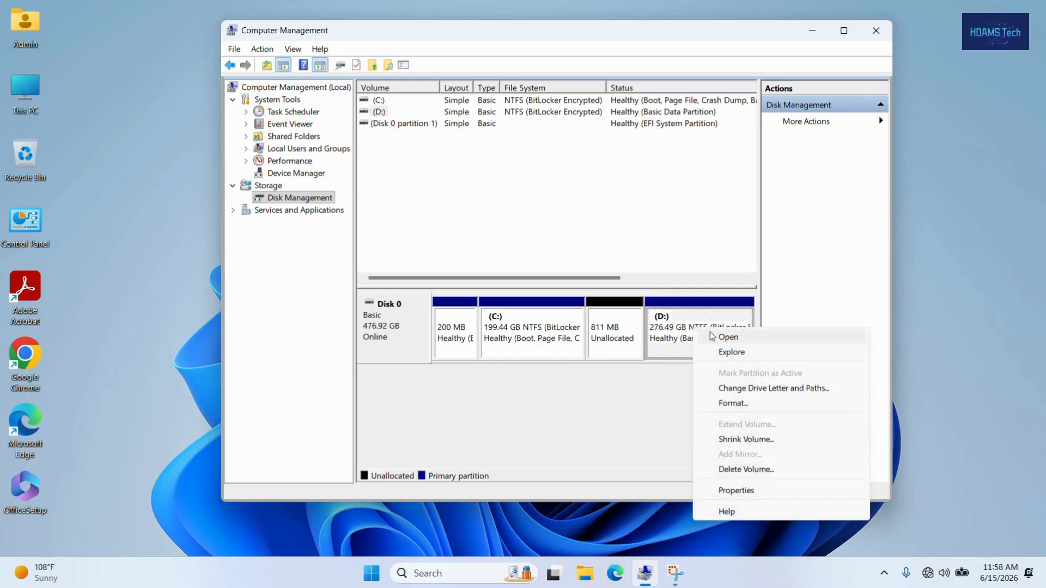
pyautogui.click(737, 440)
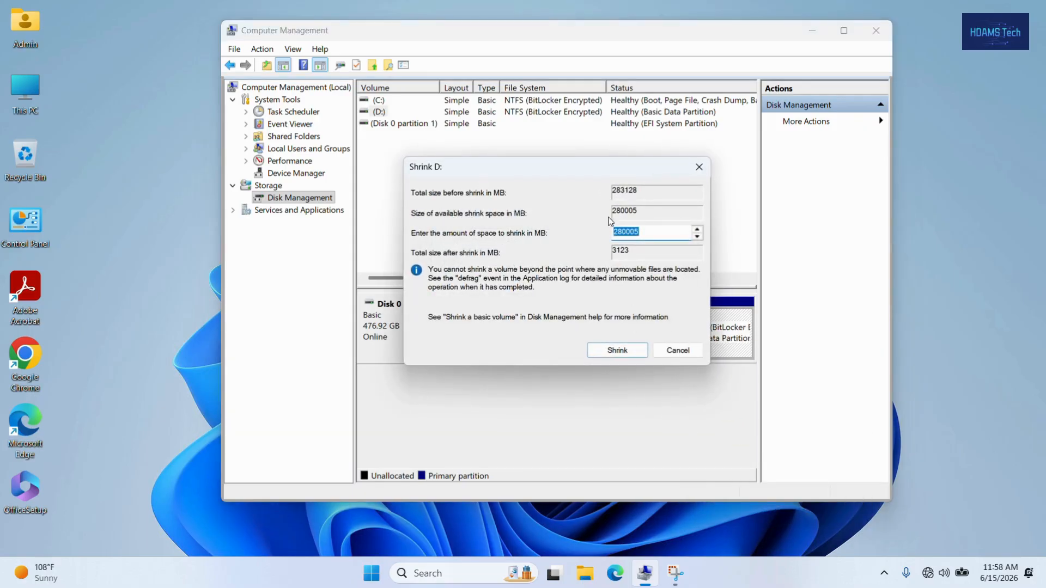
pyautogui.write('50000')
pyautogui.click(641, 347)
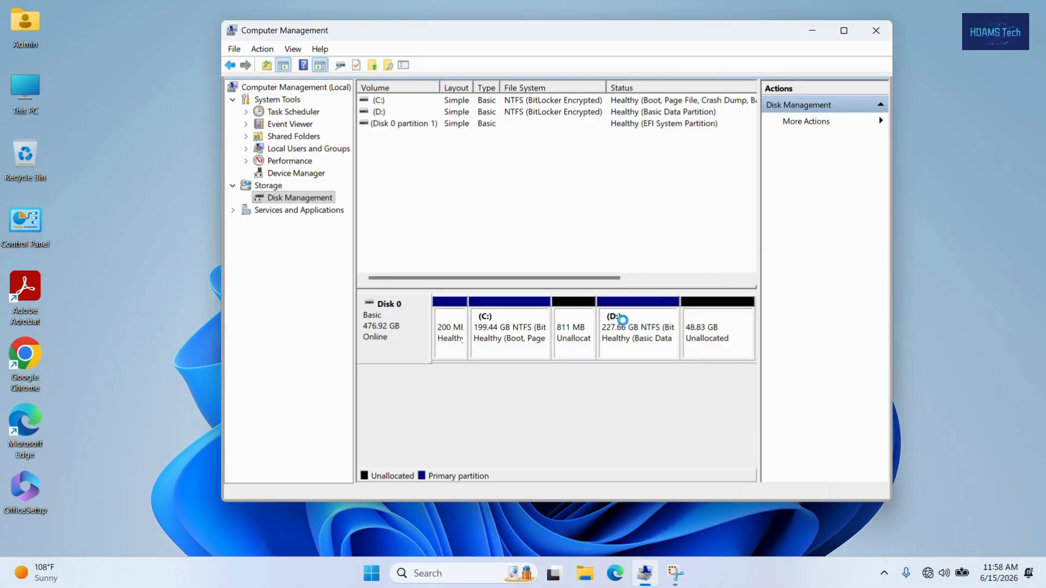
# Check how much space the Extend Volume Wizard offers for the C: volume, and cancel the wizard
pyautogui.rightClick(713, 337)
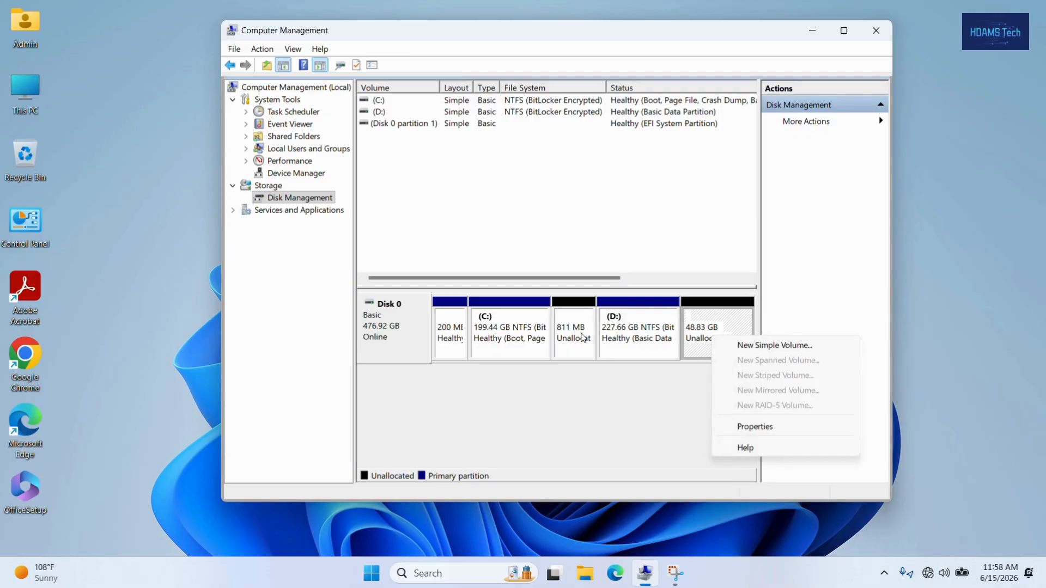
pyautogui.click(545, 333)
pyautogui.rightClick(523, 332)
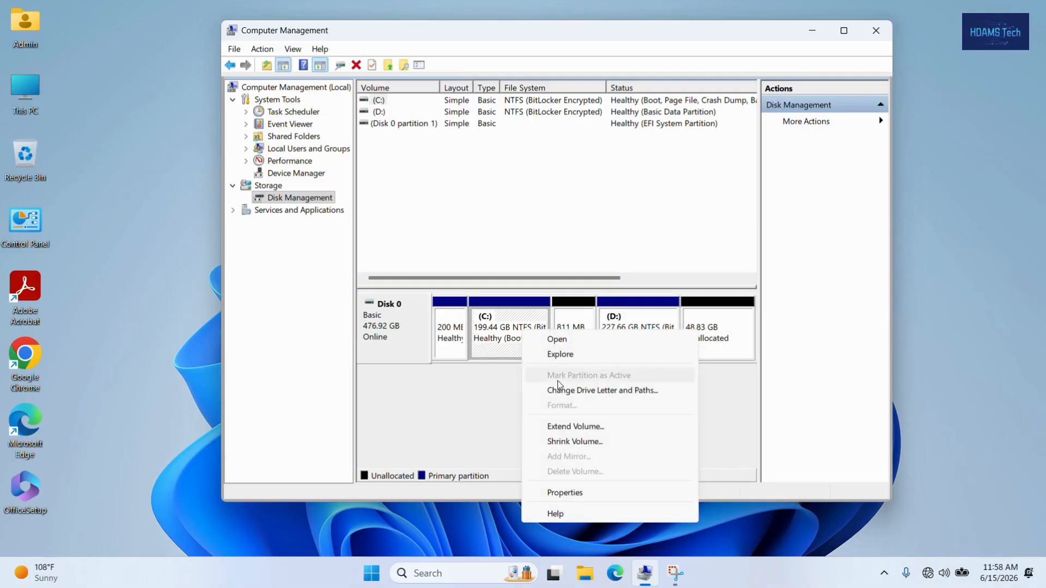
pyautogui.click(574, 426)
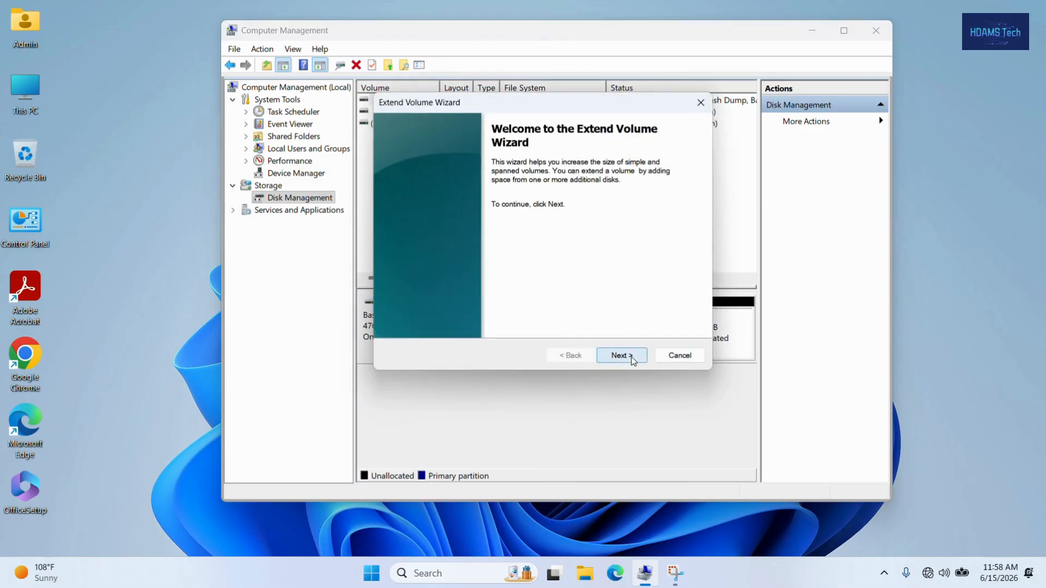
pyautogui.click(622, 356)
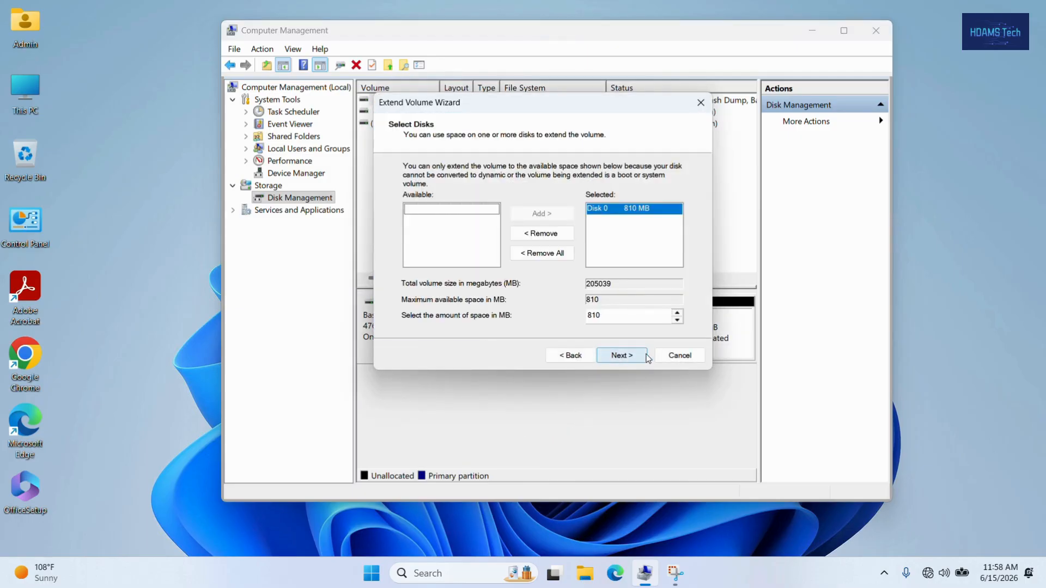
pyautogui.click(680, 357)
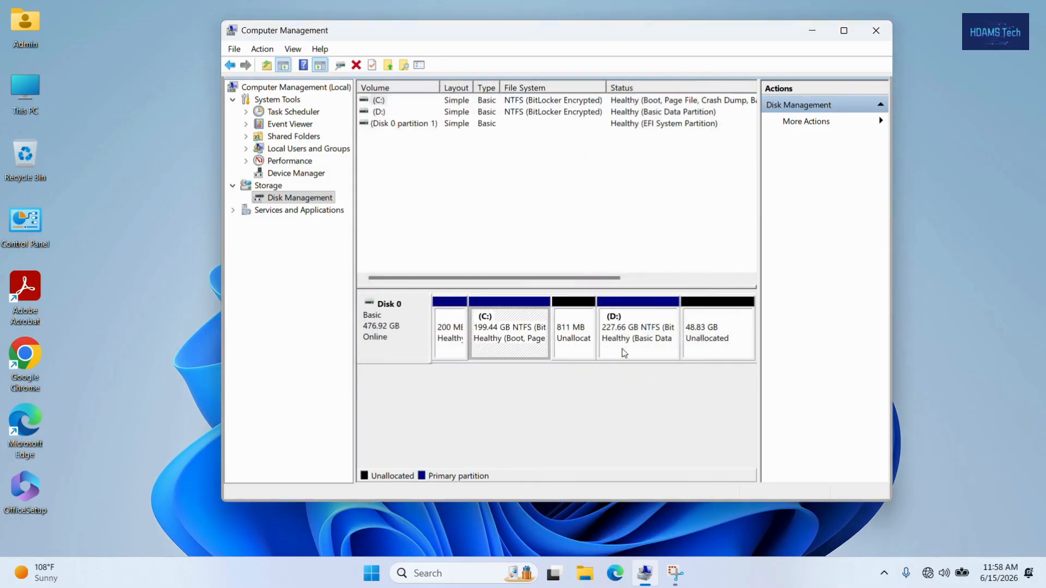
# Delete the D: volume on Disk 0, accepting the loss of its BitLocker-encrypted data
pyautogui.click(700, 337)
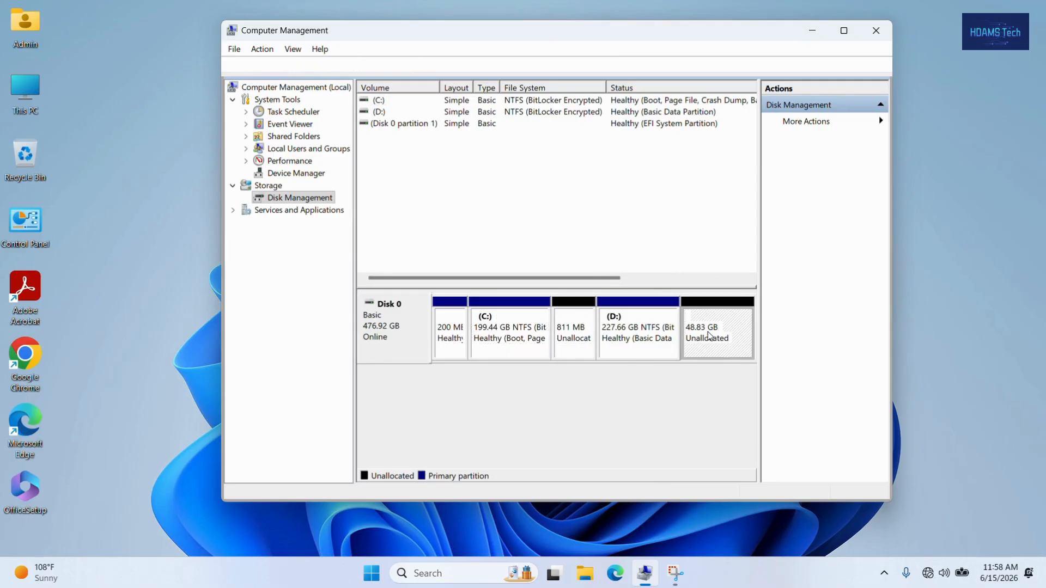
pyautogui.click(586, 320)
pyautogui.moveTo(602, 282); pyautogui.dragTo(727, 280)
pyautogui.click(632, 316)
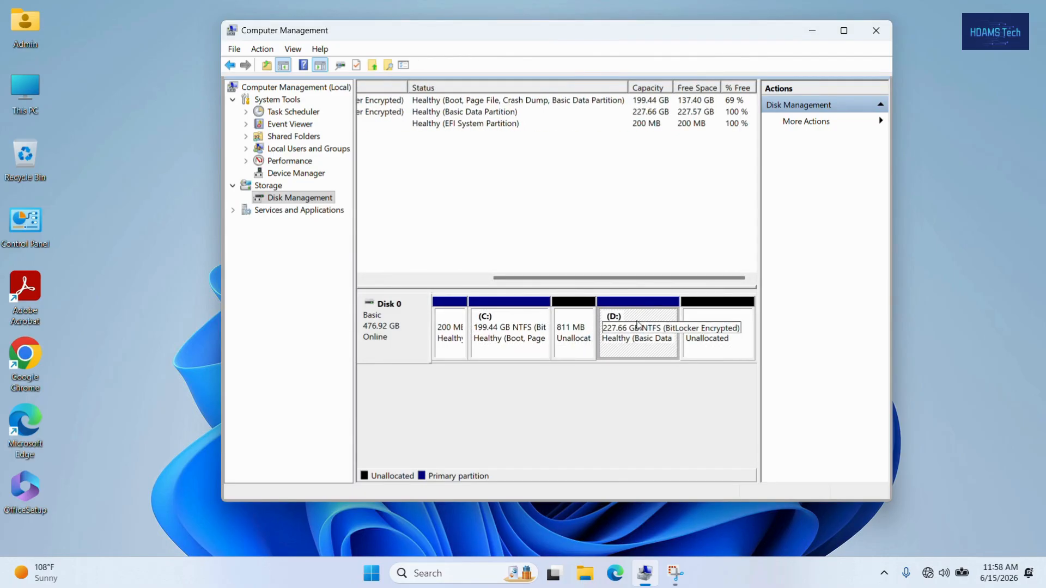
pyautogui.rightClick(634, 333)
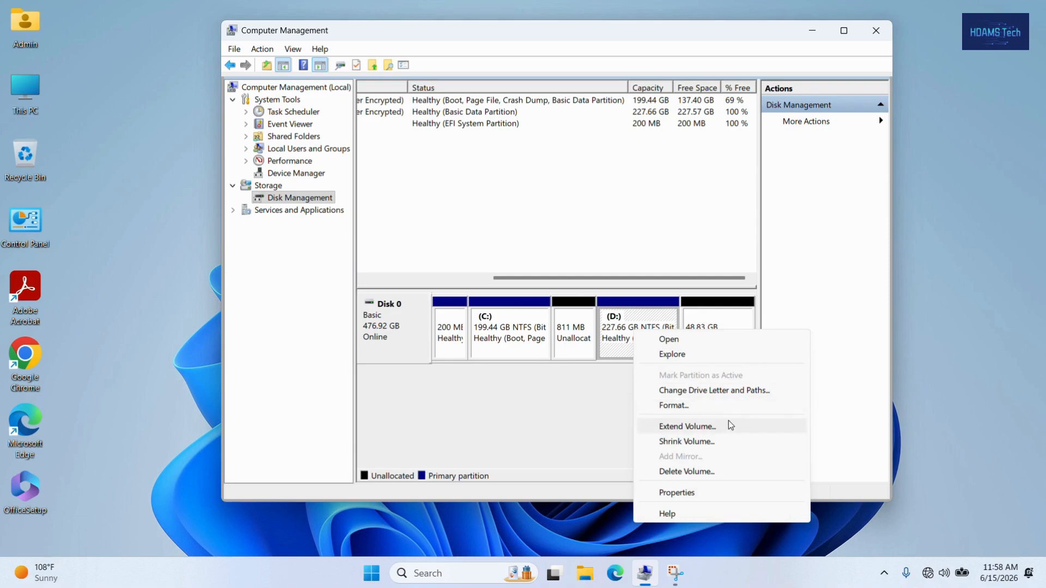
pyautogui.click(705, 472)
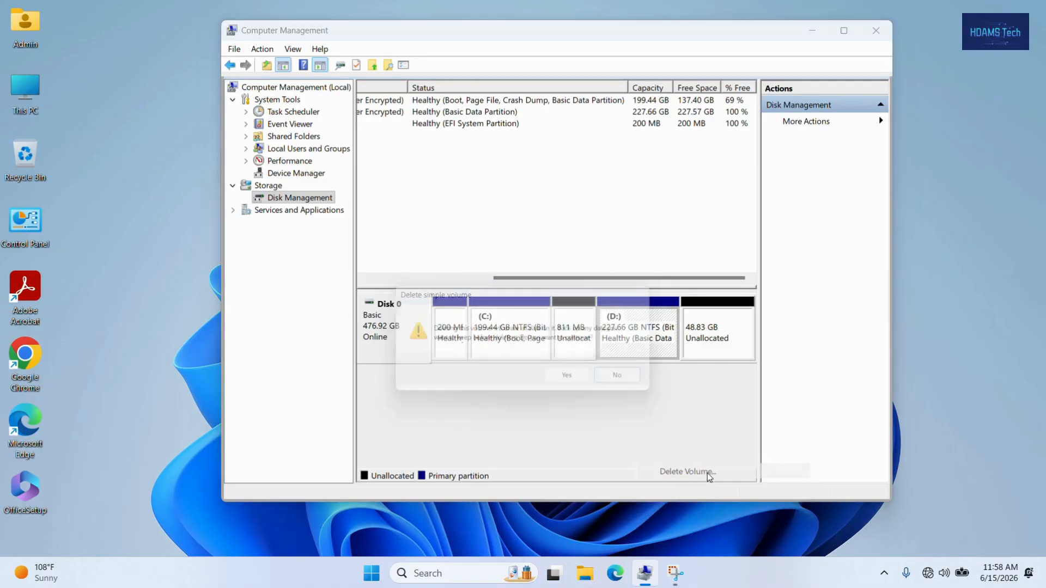
pyautogui.click(600, 384)
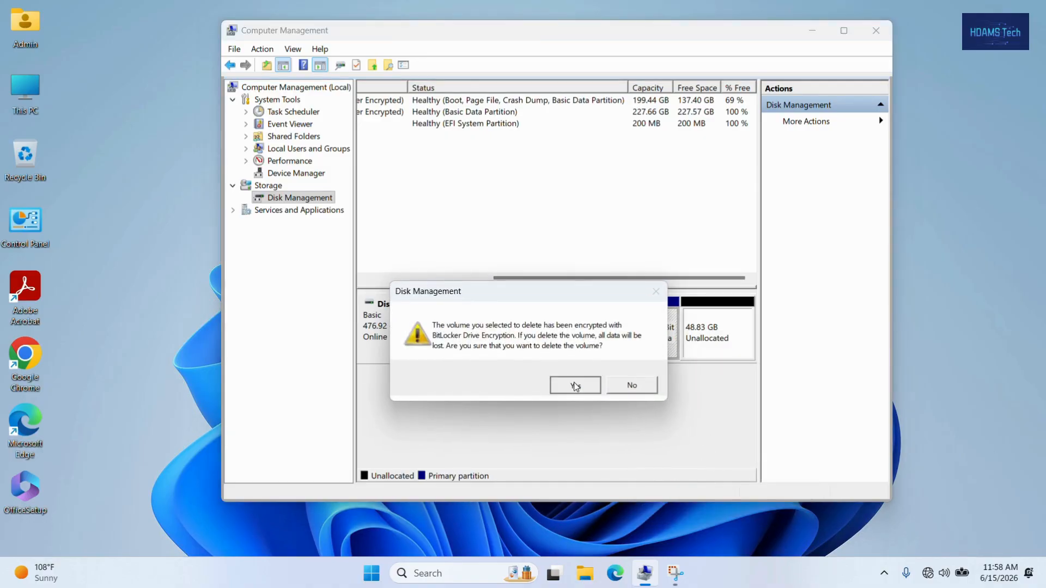
pyautogui.click(564, 383)
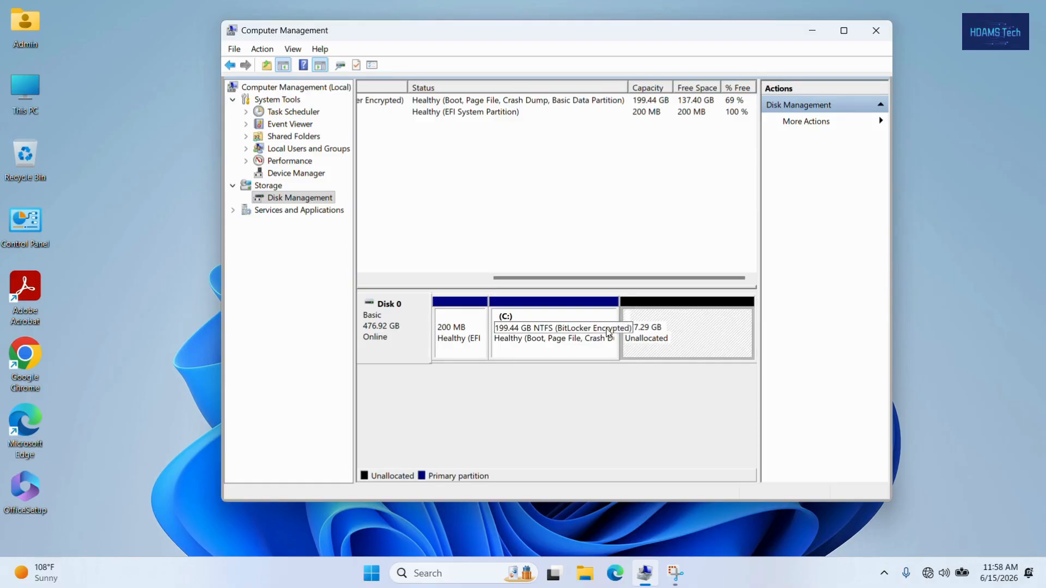
# Extend the C: volume by 50540 MB using the unallocated space on Disk 0
pyautogui.rightClick(588, 331)
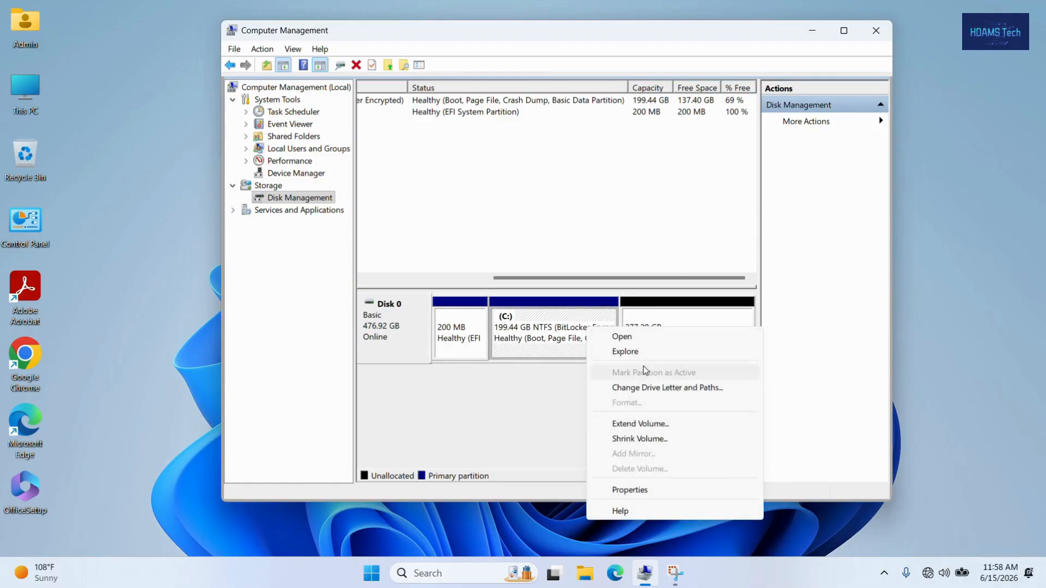
pyautogui.click(641, 424)
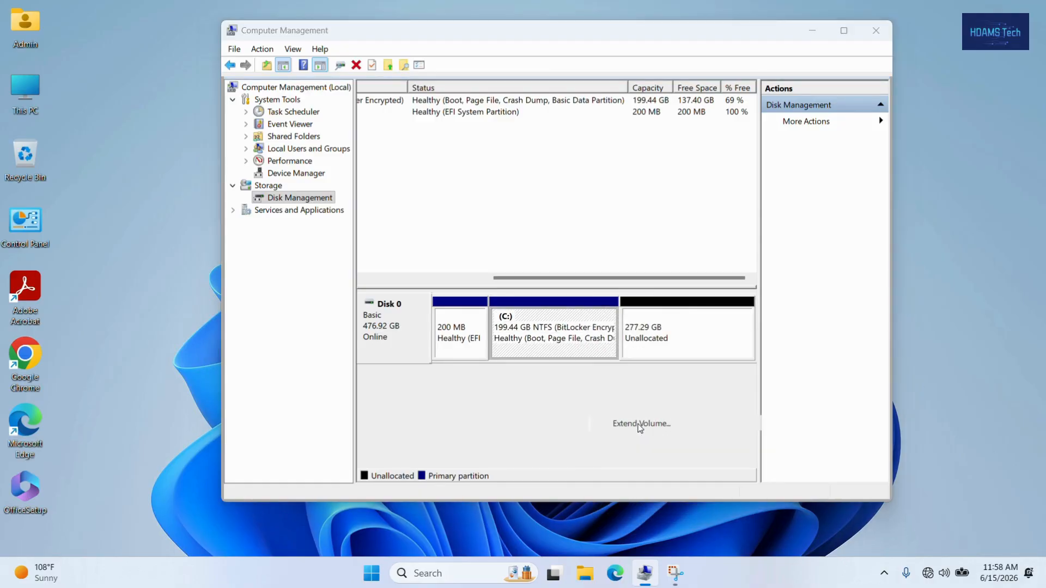
pyautogui.click(621, 356)
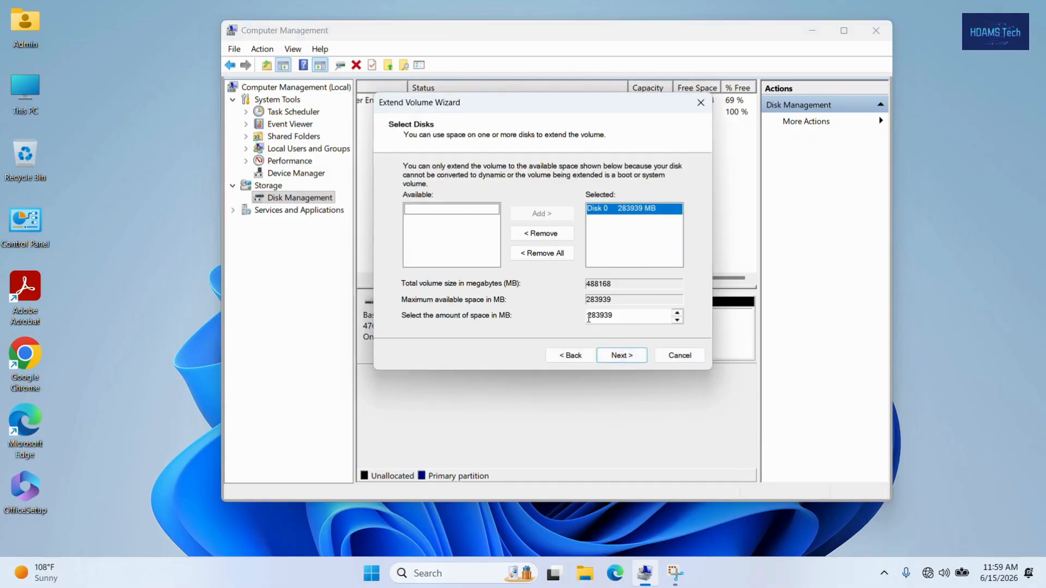
pyautogui.moveTo(599, 101); pyautogui.dragTo(348, 72)
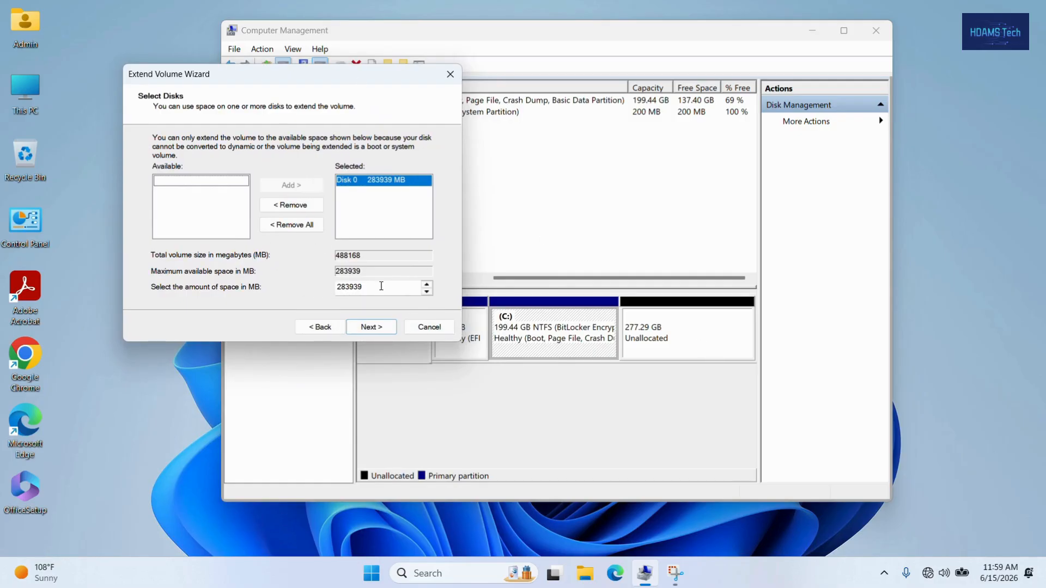
pyautogui.moveTo(381, 286); pyautogui.dragTo(315, 286)
pyautogui.write('5')
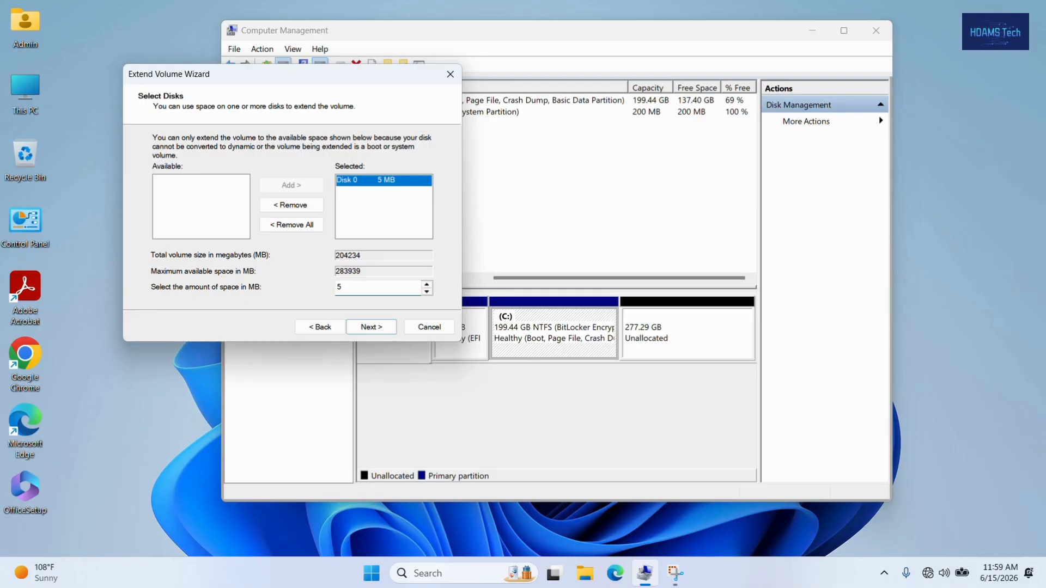
pyautogui.write('0540')
pyautogui.click(389, 327)
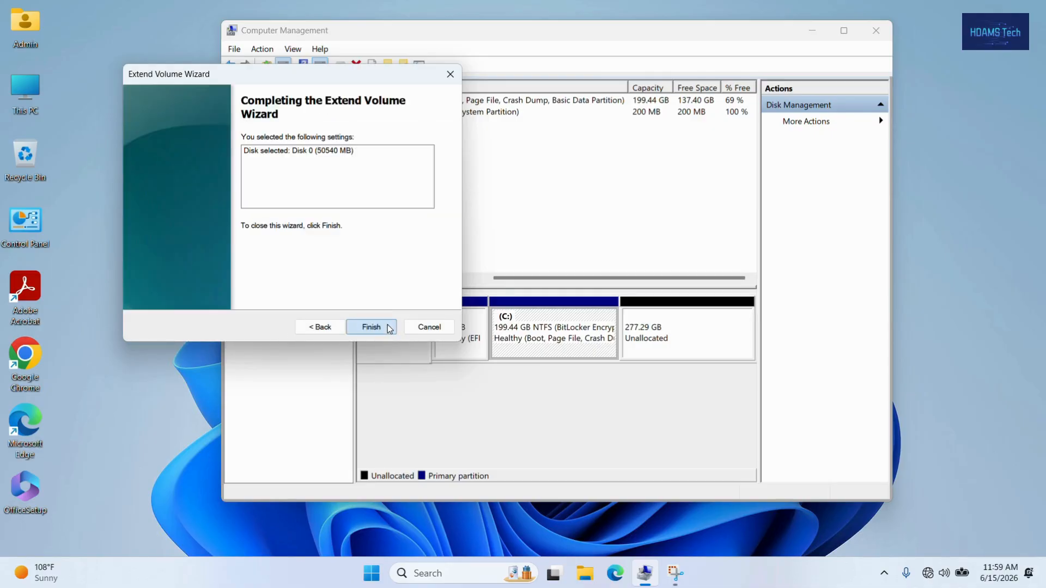
pyautogui.click(389, 327)
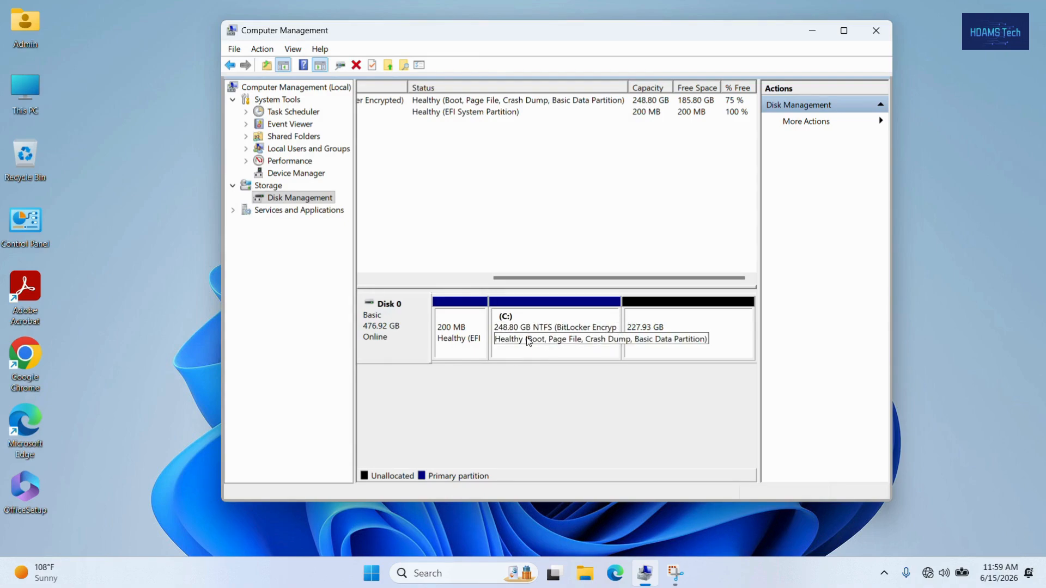
pyautogui.click(676, 347)
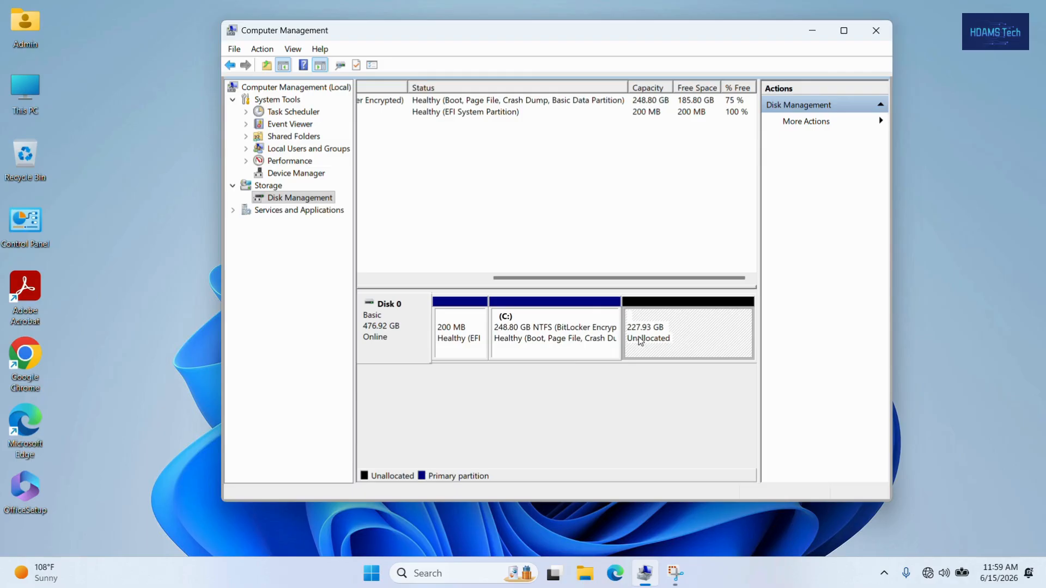
pyautogui.rightClick(678, 333)
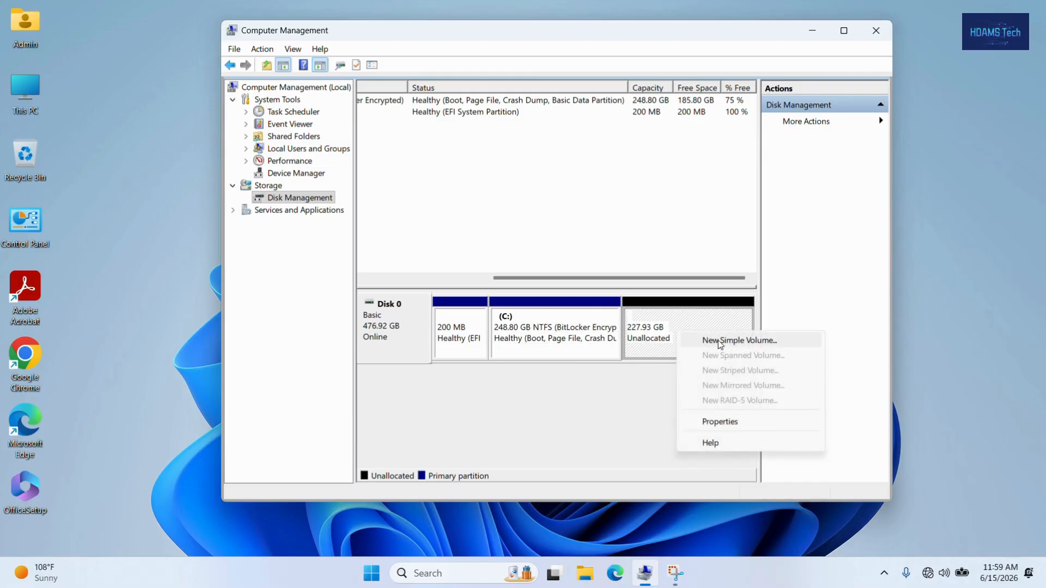
pyautogui.click(720, 341)
pyautogui.click(636, 347)
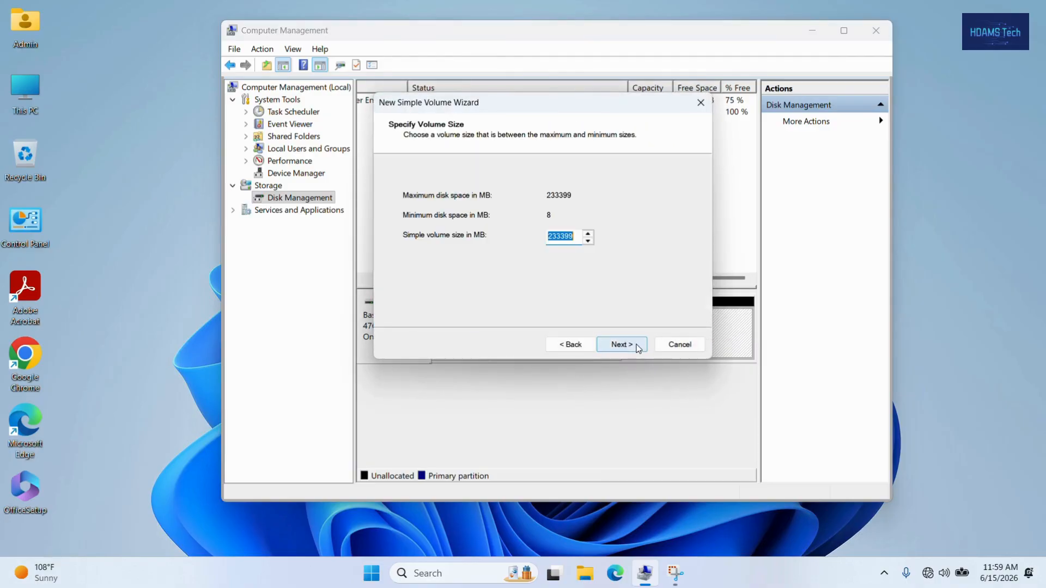
pyautogui.click(679, 345)
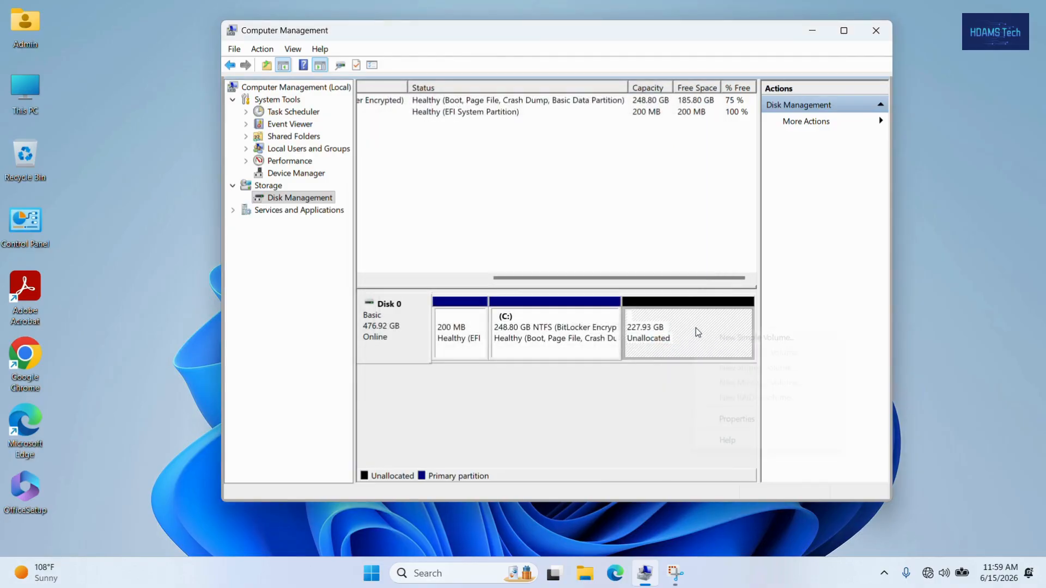
# Create a 233399 MB simple volume in the unallocated space with drive letter D, quick-formatted as NTFS and labelled New Volume
pyautogui.rightClick(696, 328)
pyautogui.click(734, 339)
pyautogui.click(640, 346)
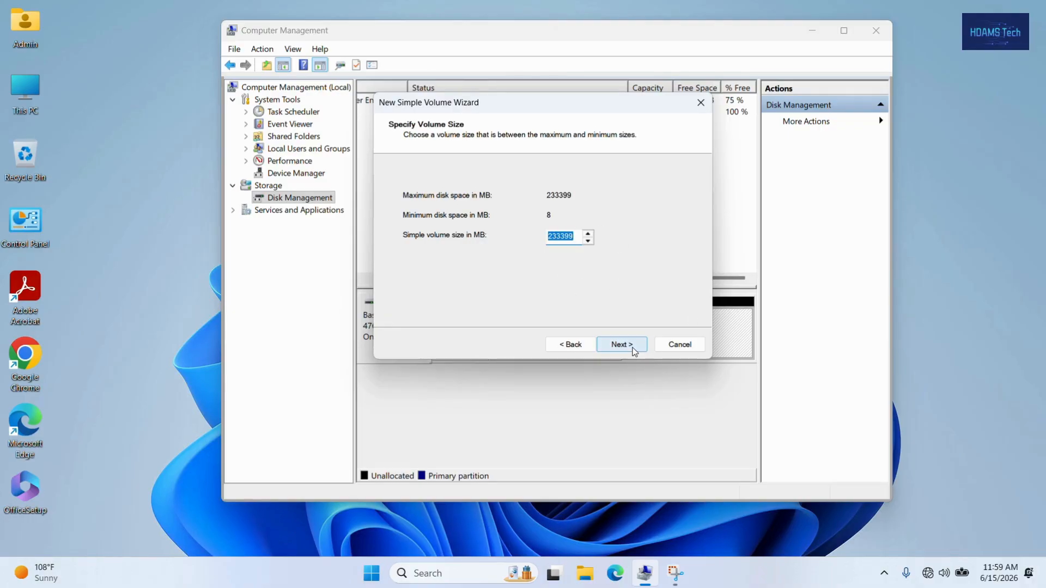
pyautogui.click(635, 351)
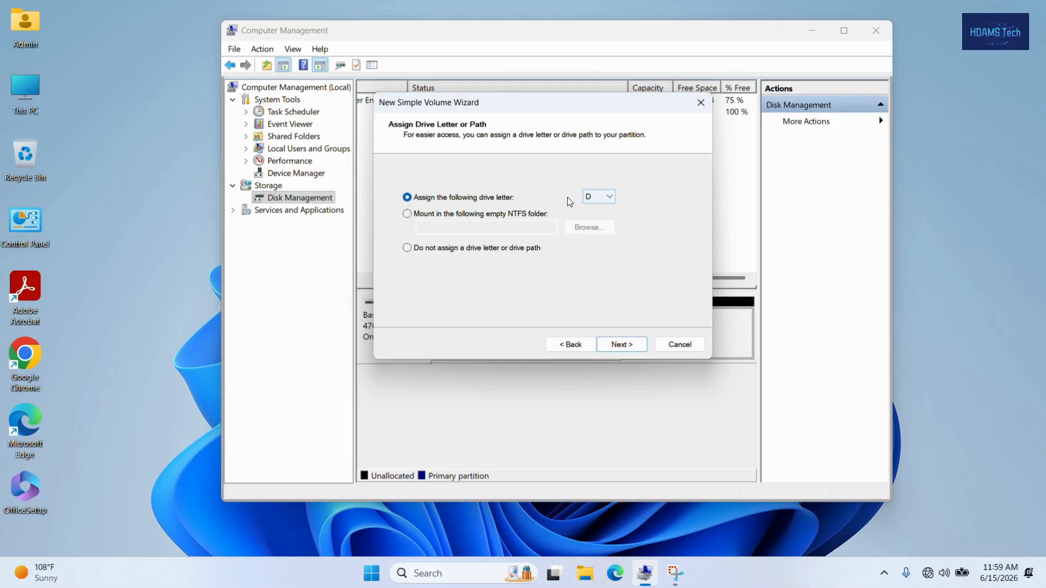
pyautogui.click(599, 198)
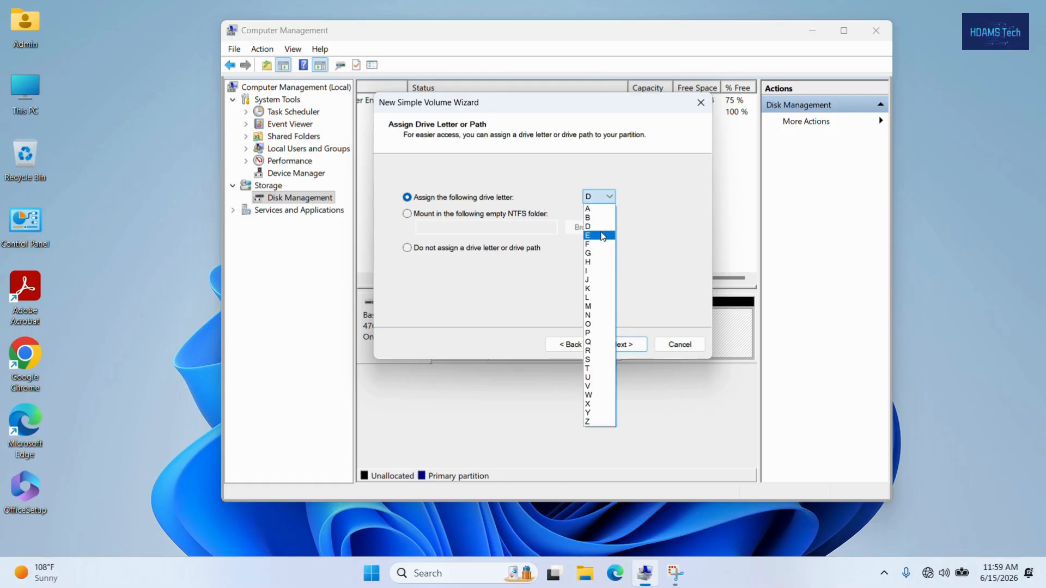
pyautogui.click(649, 230)
pyautogui.click(632, 347)
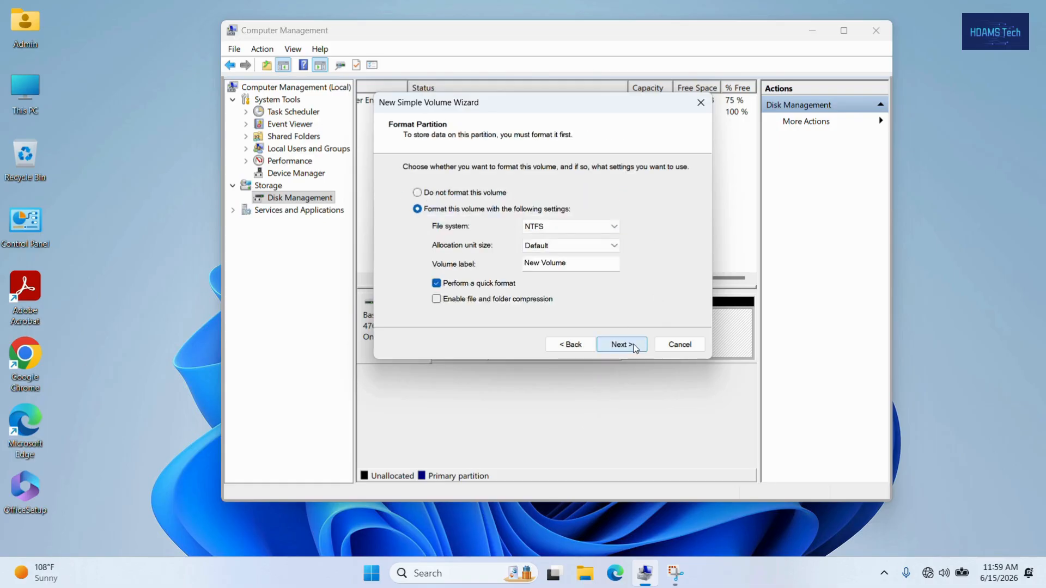
pyautogui.click(635, 348)
pyautogui.click(635, 347)
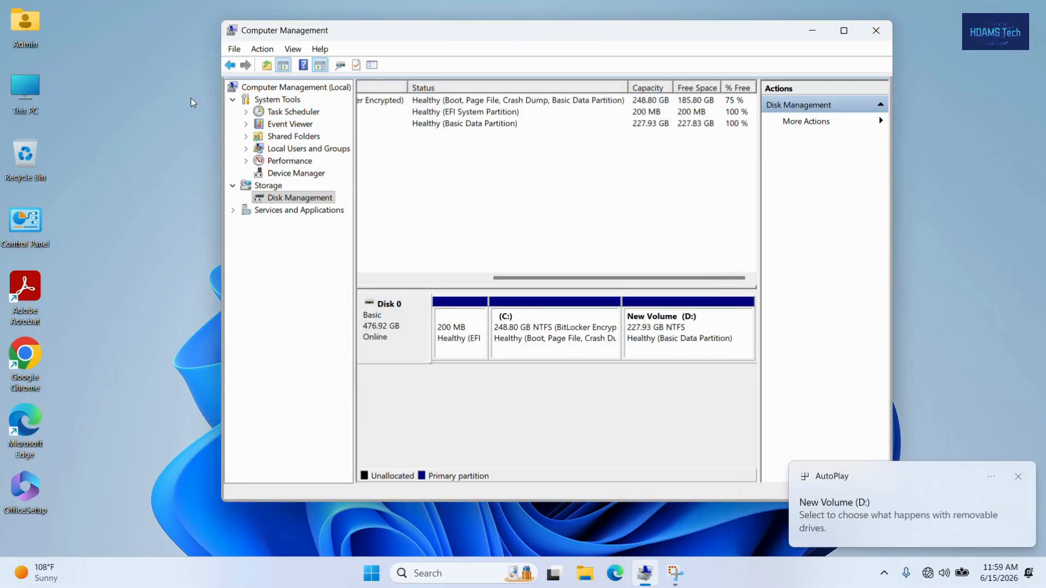
# Open This PC to check the sizes of the C: and D: drives
pyautogui.doubleClick(25, 90)
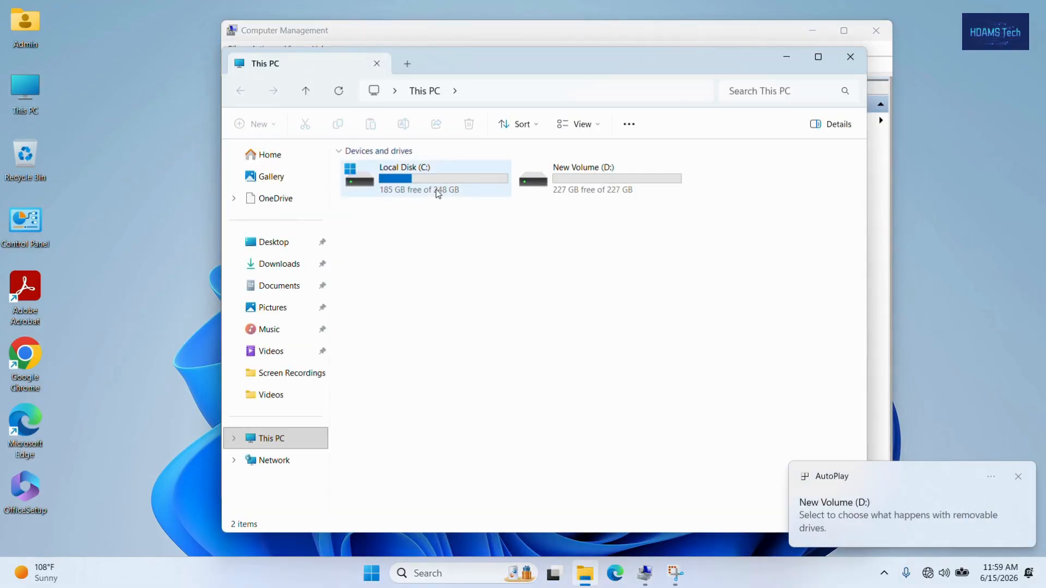